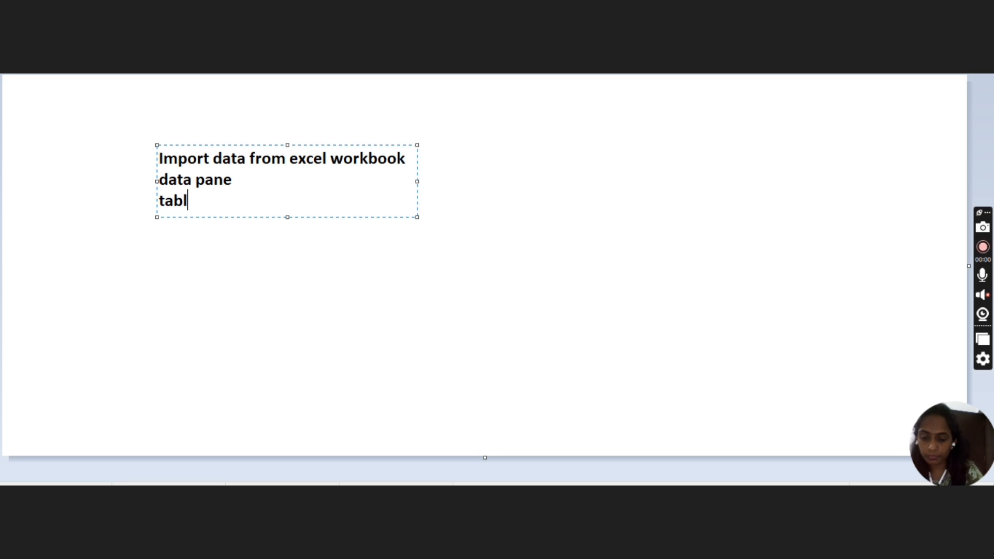
# Finish the text line "table view" and add the heading "Data Types-" on a new line below it.
pyautogui.write('ew')
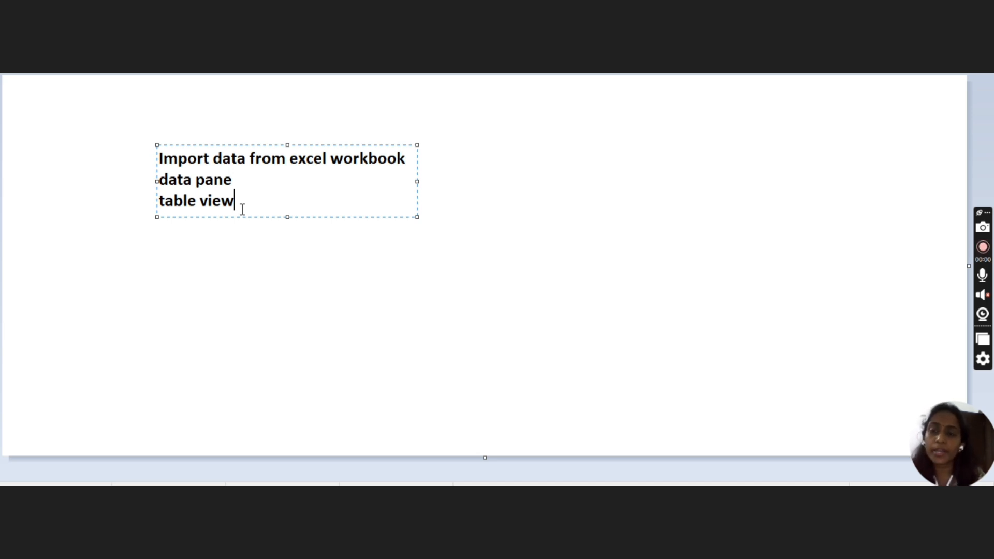
pyautogui.click(264, 193)
pyautogui.press('Return')
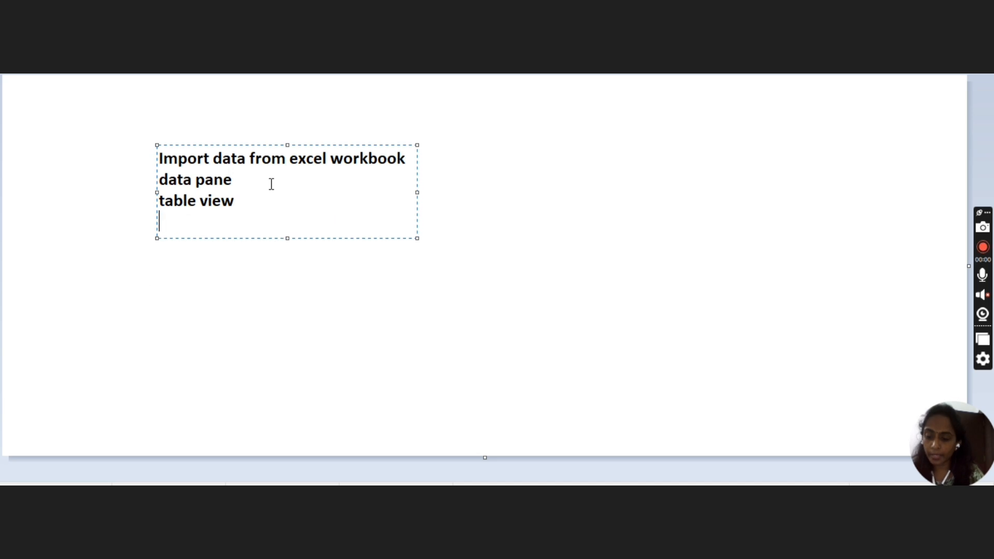
pyautogui.write('Data Ty')
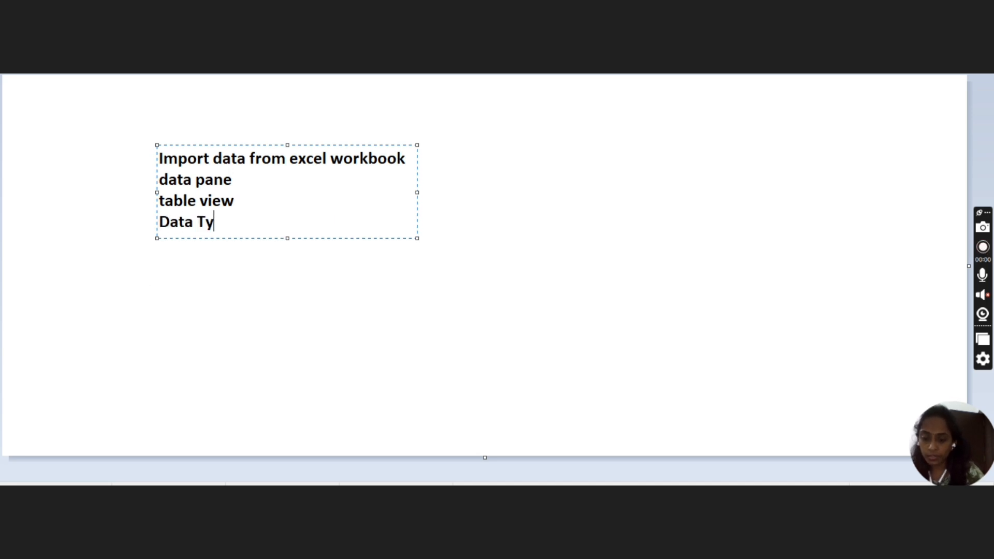
pyautogui.write('pes-')
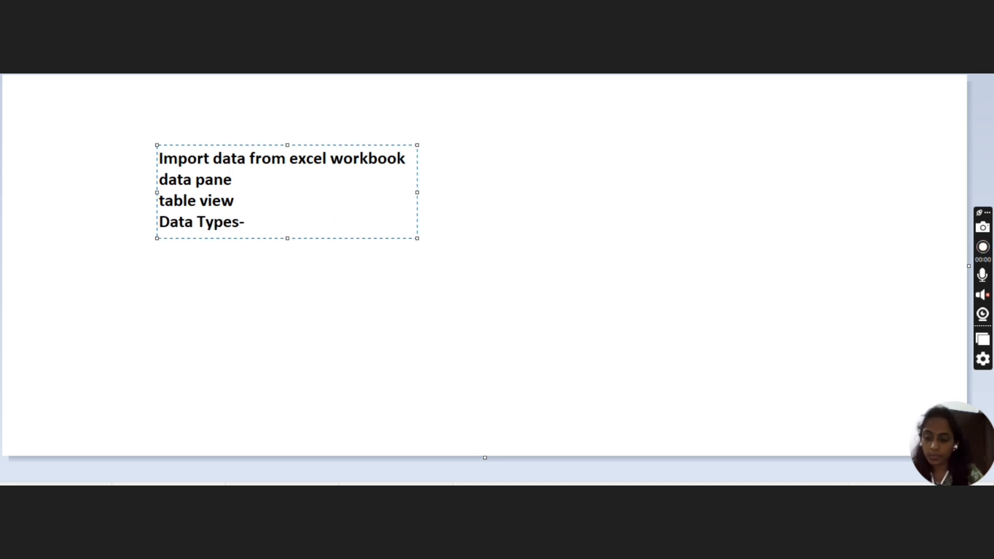
# Add "Whole Number" on its own line beneath the "Data Types-" heading.
pyautogui.write('Wh')
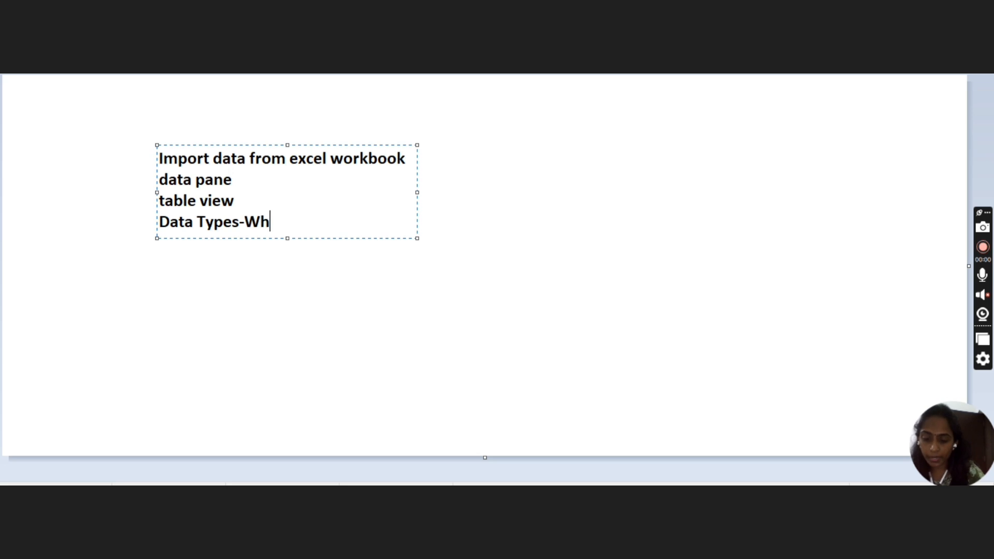
pyautogui.write('ole No')
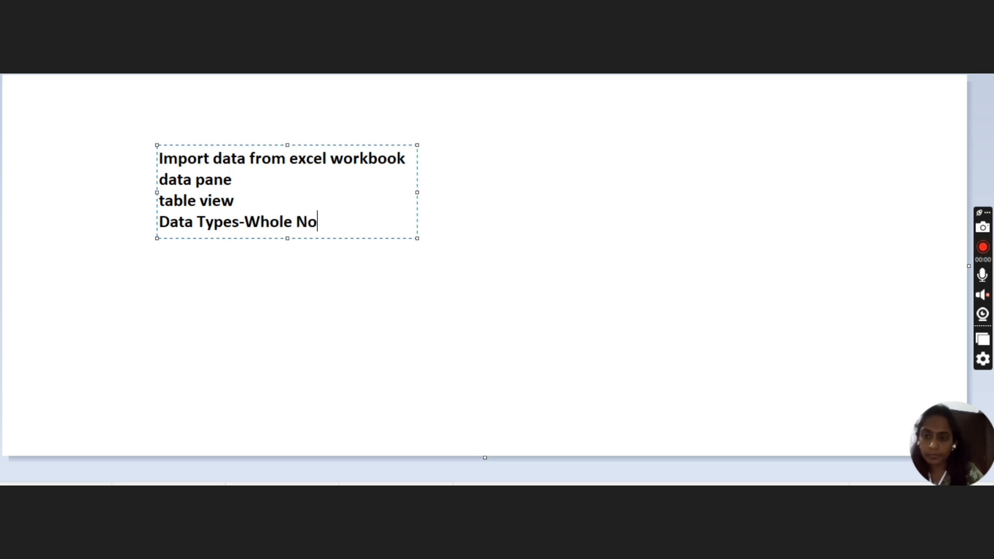
pyautogui.click(245, 221)
pyautogui.press('Return')
pyautogui.click(235, 243)
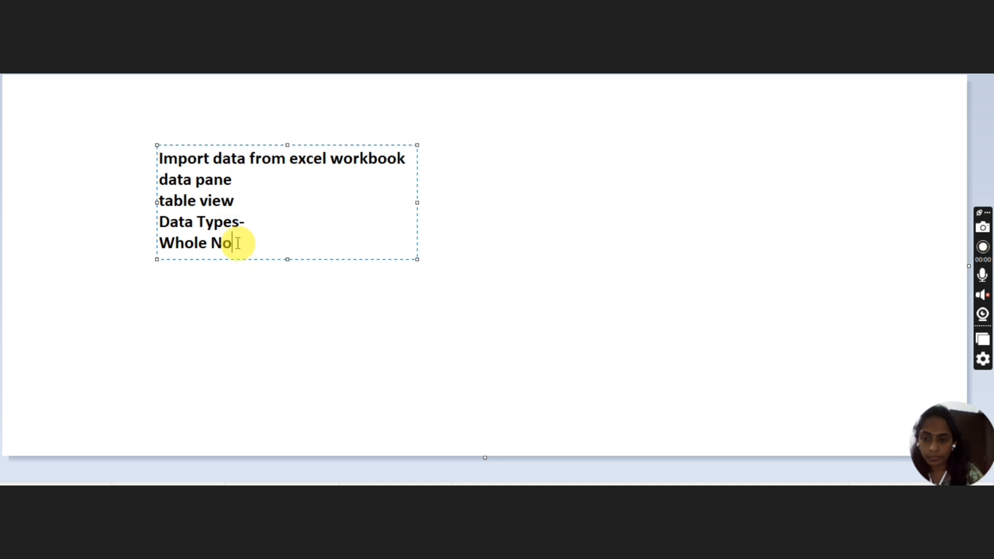
pyautogui.press('BackSpace')
pyautogui.write('umber')
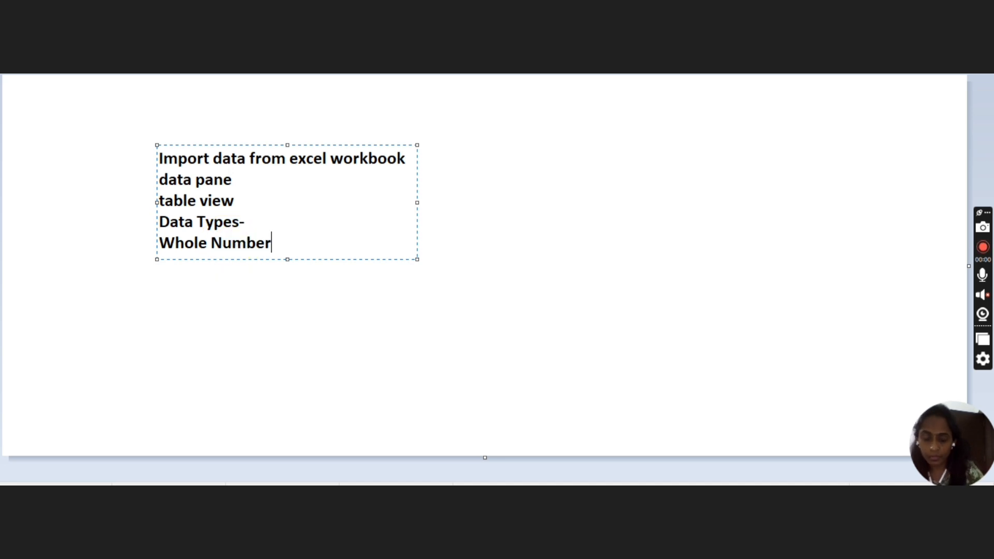
# Add the lines "Decimal Number" and "Fixed Decimal Number" below "Whole Number".
pyautogui.press('Return')
pyautogui.write('Decimal ')
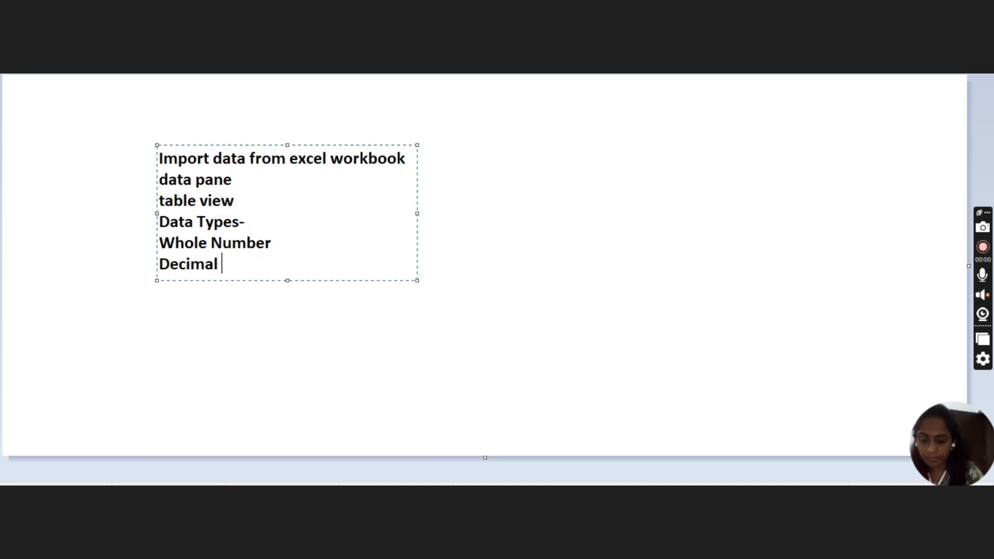
pyautogui.write('Number')
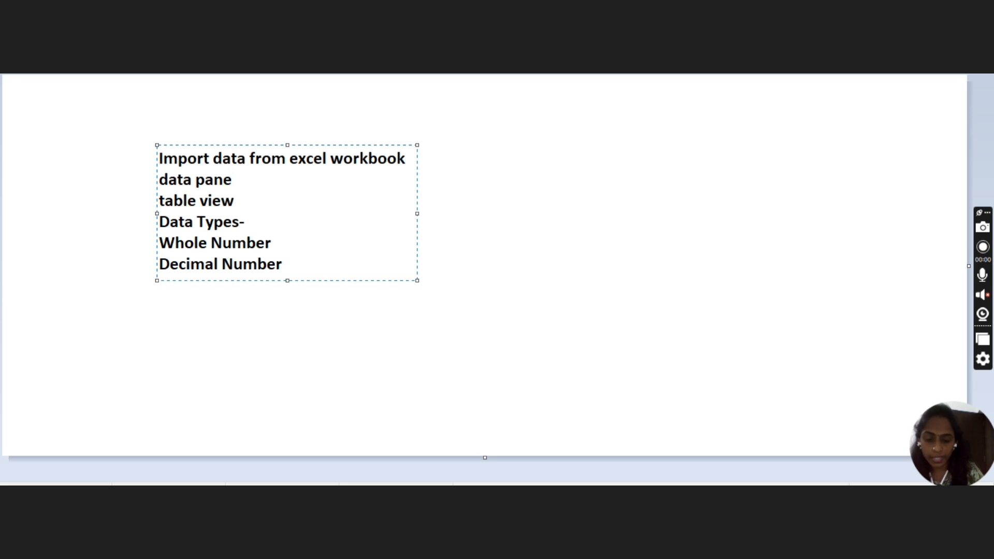
pyautogui.press('Return')
pyautogui.write('Fi')
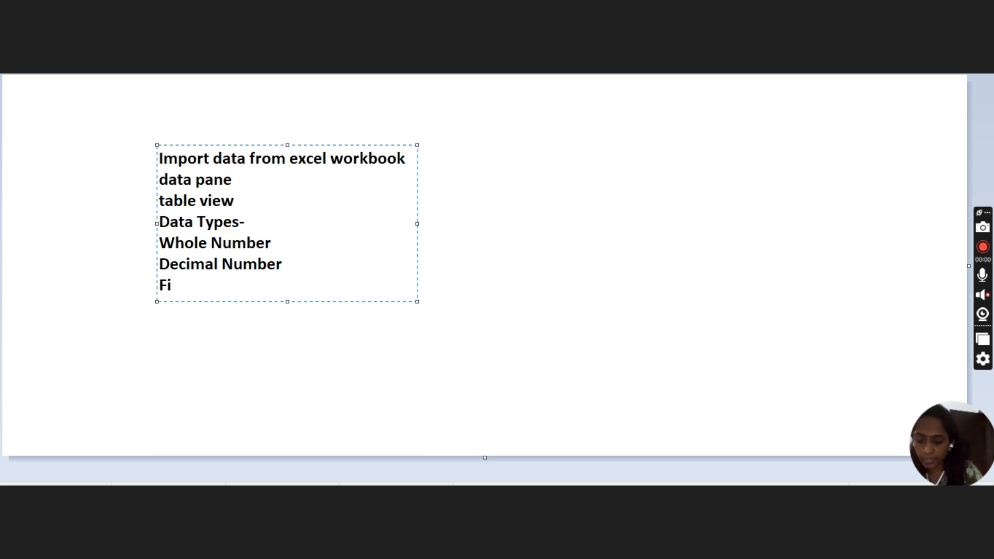
pyautogui.write('xed De')
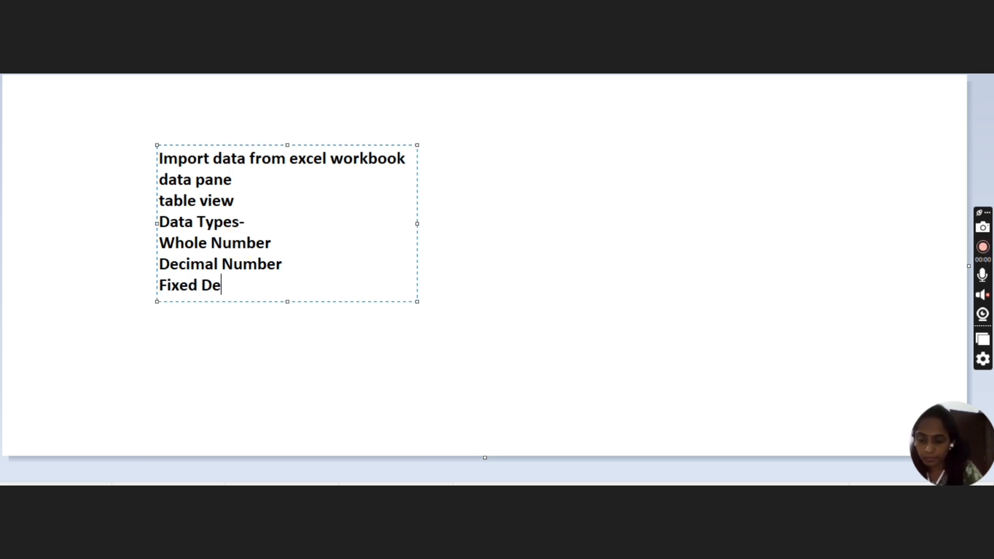
pyautogui.write('cimal Nu')
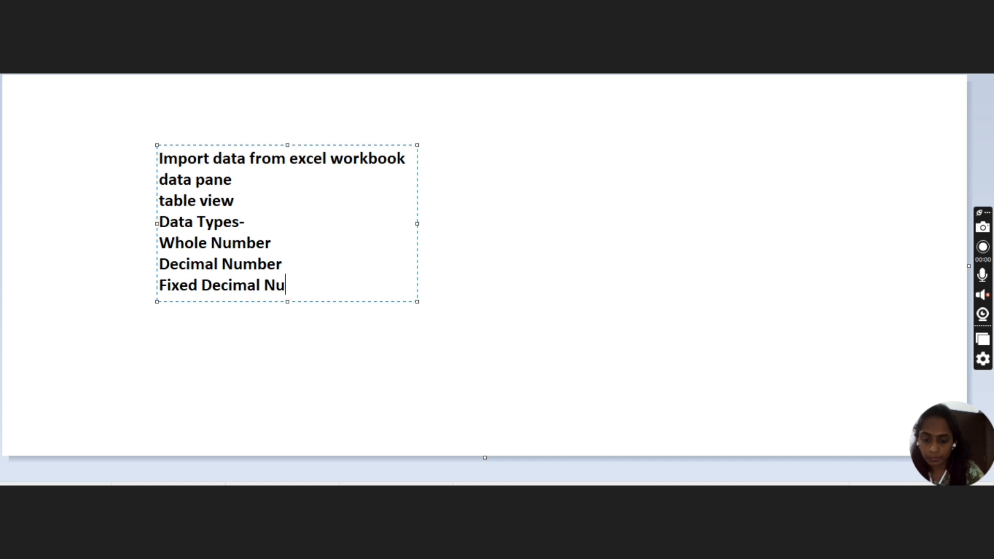
pyautogui.write('mber')
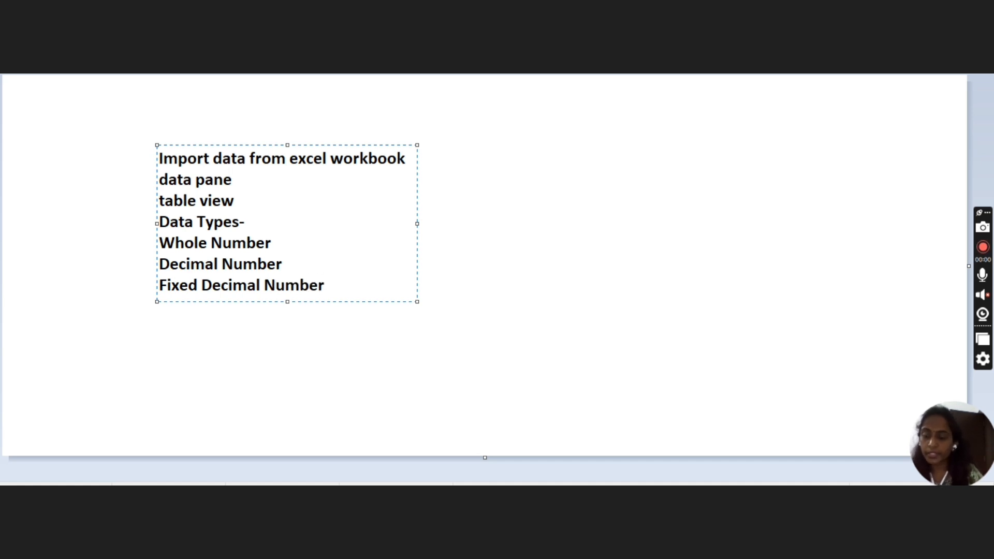
# Add "Text" after a blank line, and after another blank line list "date", "time" and "date/time".
pyautogui.press('Return')
pyautogui.press('Return')
pyautogui.write('Text')
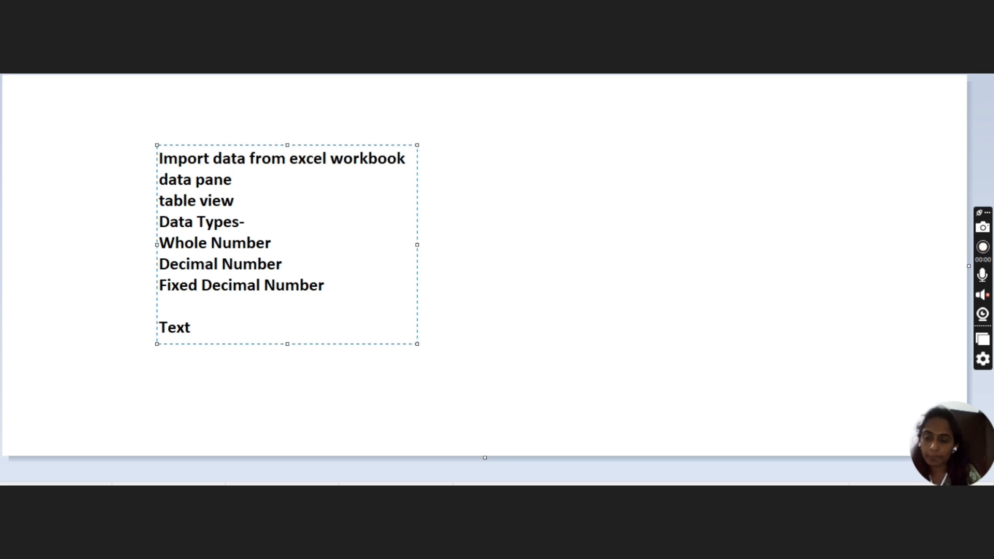
pyautogui.press('Return')
pyautogui.press('Return')
pyautogui.write('date')
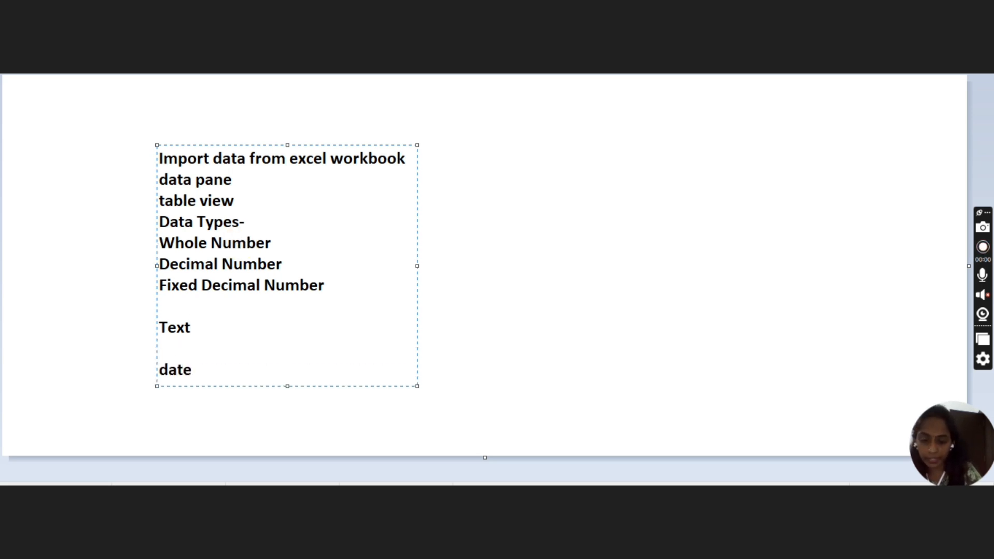
pyautogui.press('Return')
pyautogui.write('time')
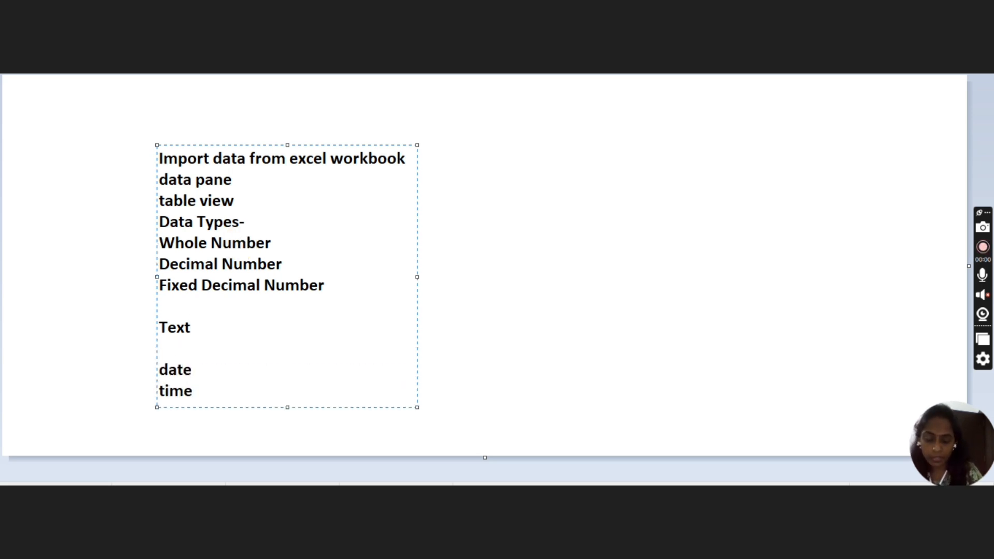
pyautogui.press('Return')
pyautogui.write('date')
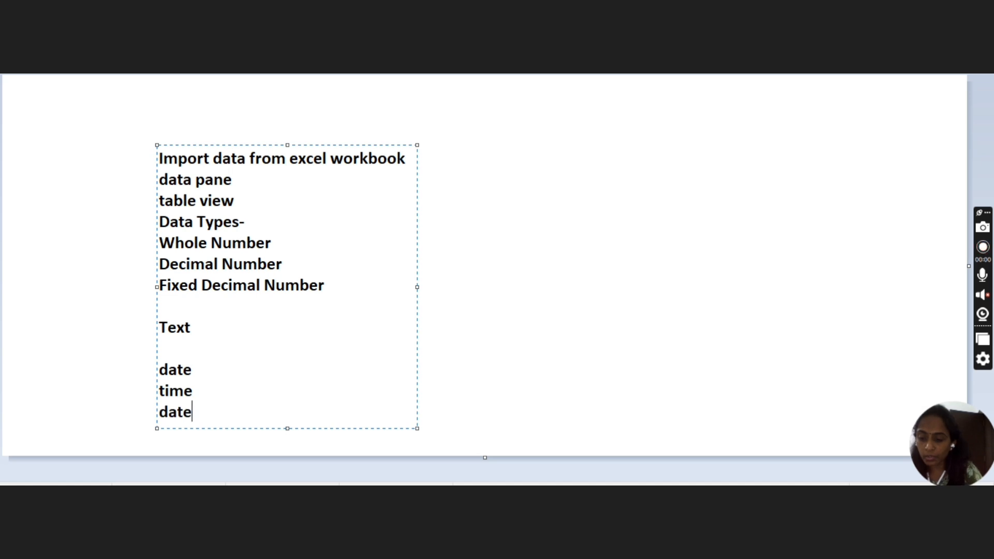
pyautogui.write('/time')
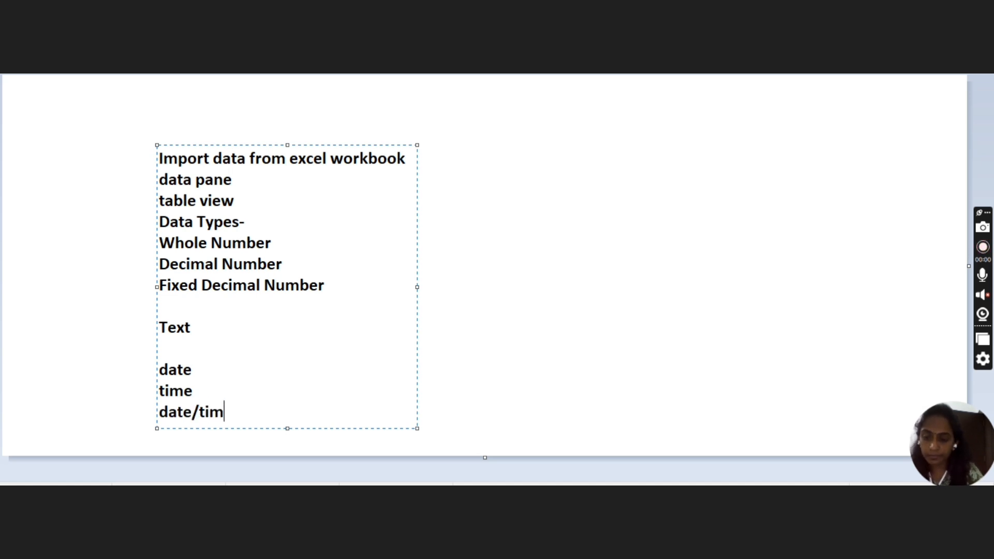
# Leave a blank line after "date/time" and add the last two data types, "Binary" and "true/false".
pyautogui.press('Return')
pyautogui.press('Return')
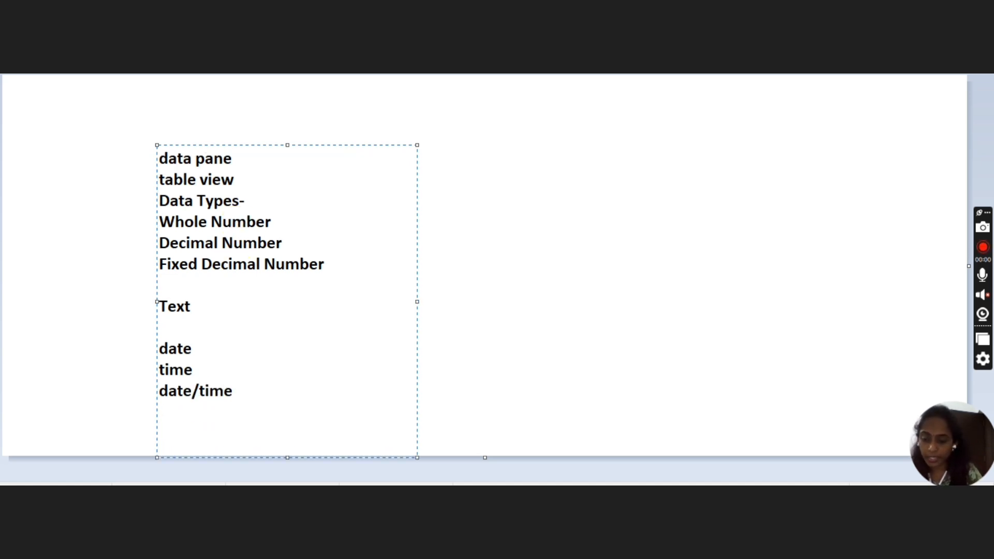
pyautogui.write('Binart')
pyautogui.press('BackSpace')
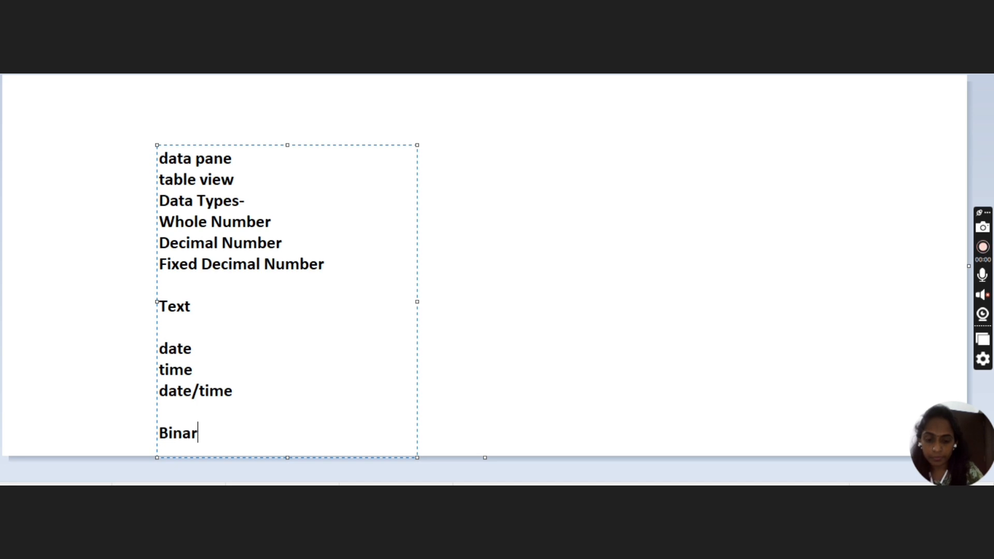
pyautogui.write('y')
pyautogui.press('Return')
pyautogui.write('triue')
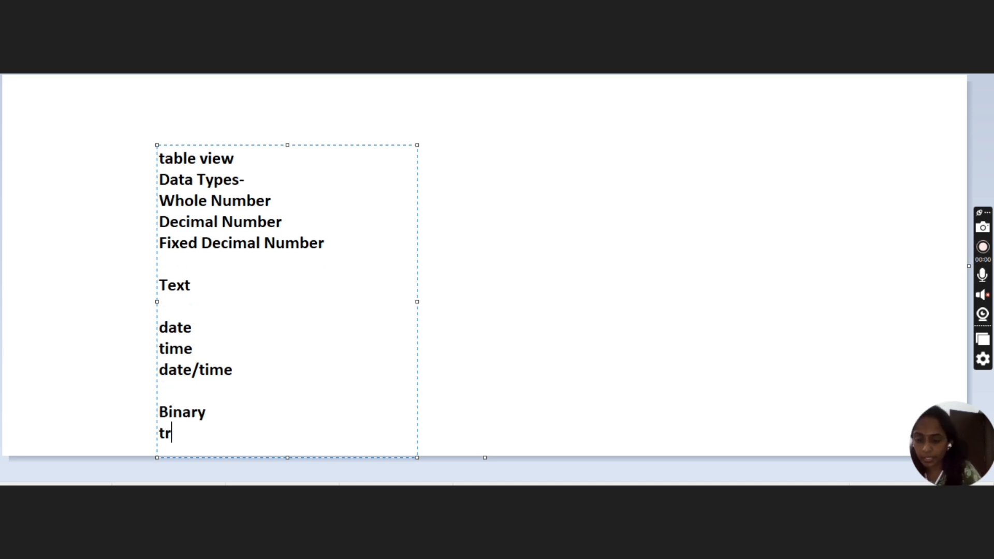
pyautogui.press('BackSpace')
pyautogui.press('BackSpace')
pyautogui.press('BackSpace')
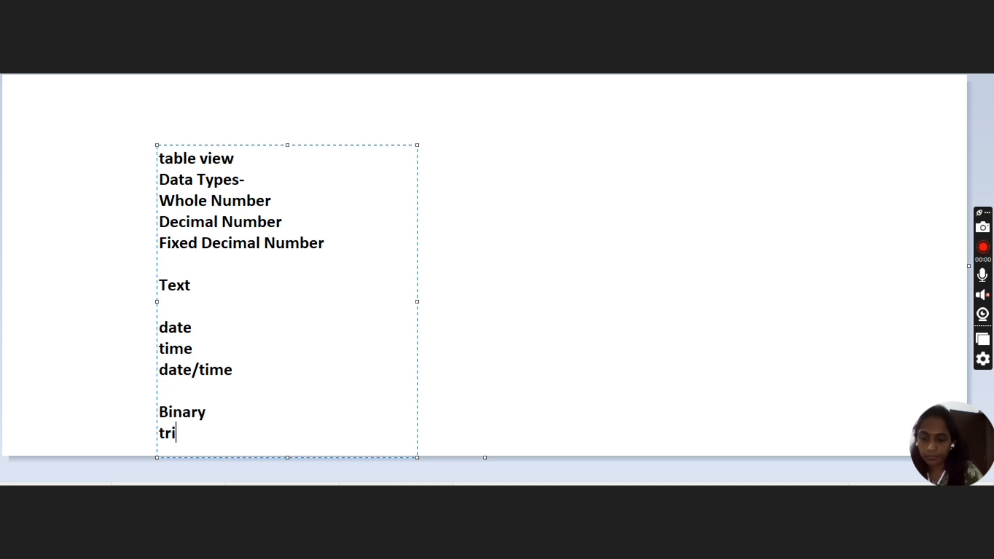
pyautogui.write('ue')
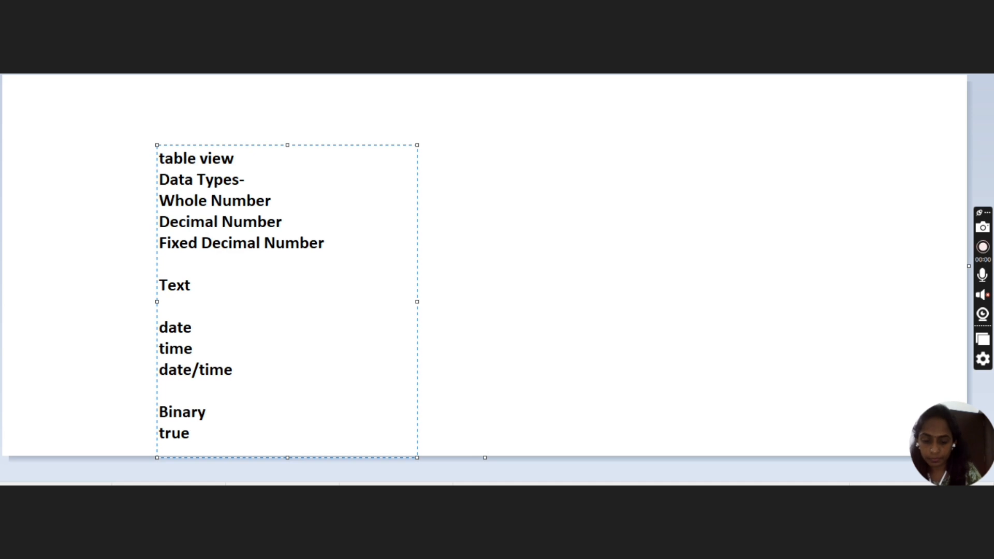
pyautogui.write('/false')
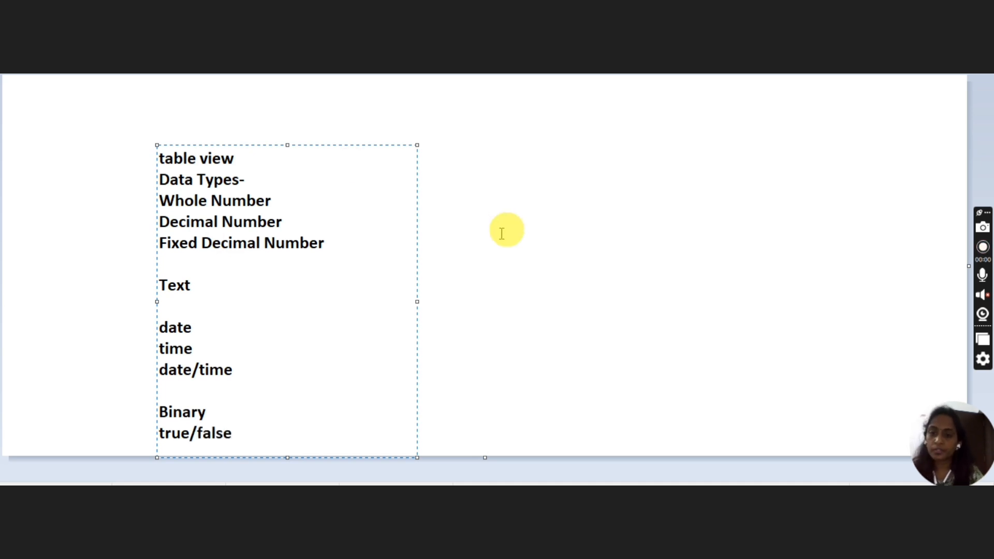
# Switch to Power BI Desktop and show the rows of the HPIAdmins table in Table view.
pyautogui.click(321, 98)
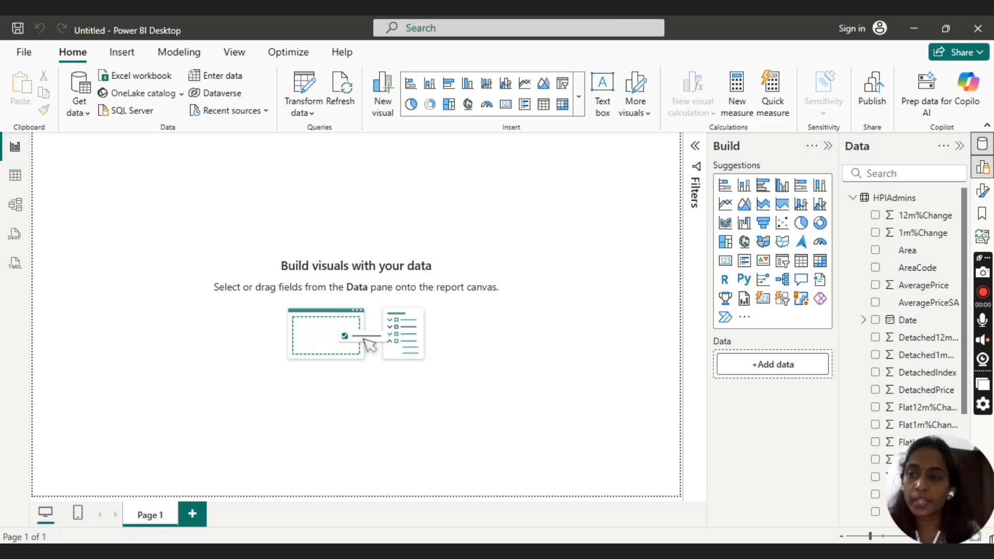
pyautogui.click(853, 200)
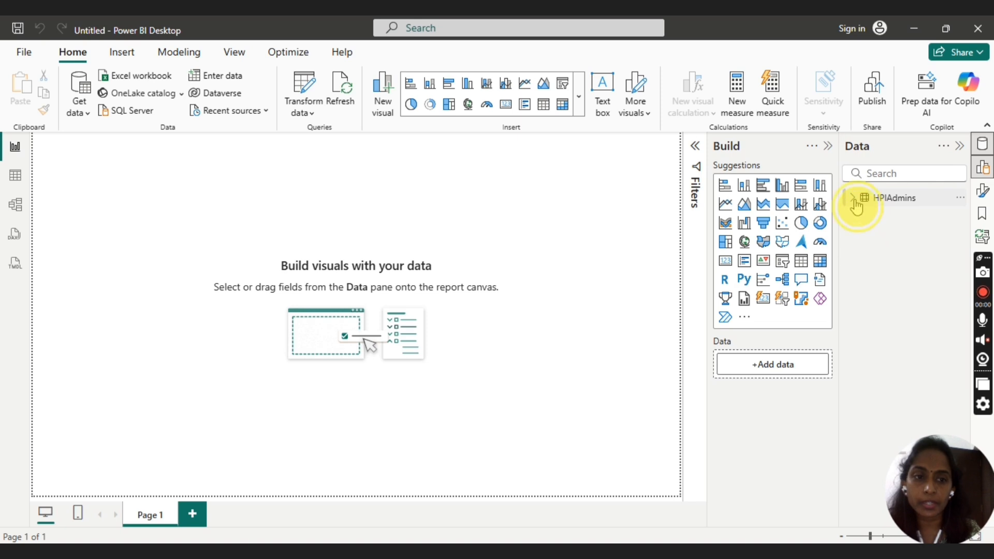
pyautogui.click(854, 200)
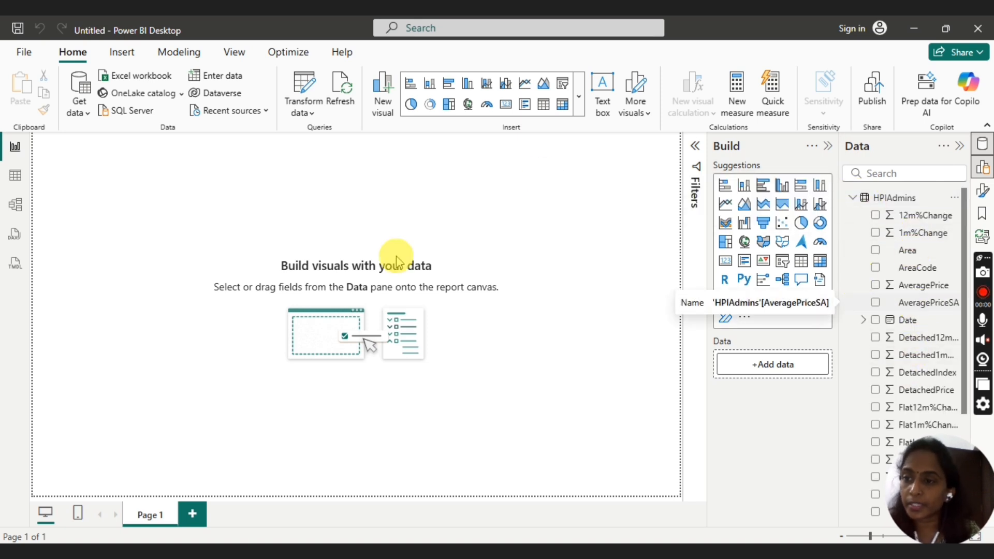
pyautogui.click(16, 175)
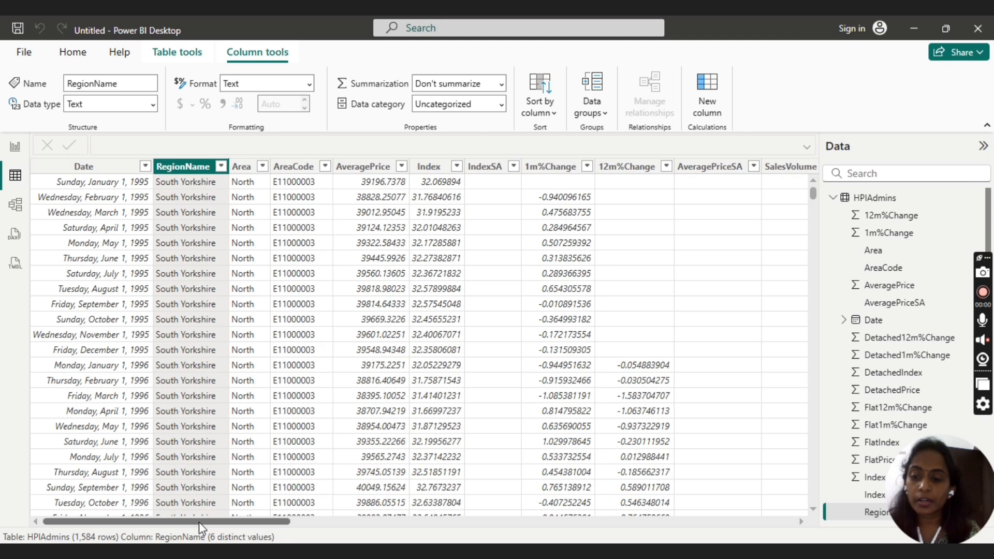
pyautogui.moveTo(199, 522)
pyautogui.mouseDown()
pyautogui.moveTo(220, 522)
pyautogui.moveTo(182, 523)
pyautogui.mouseUp()
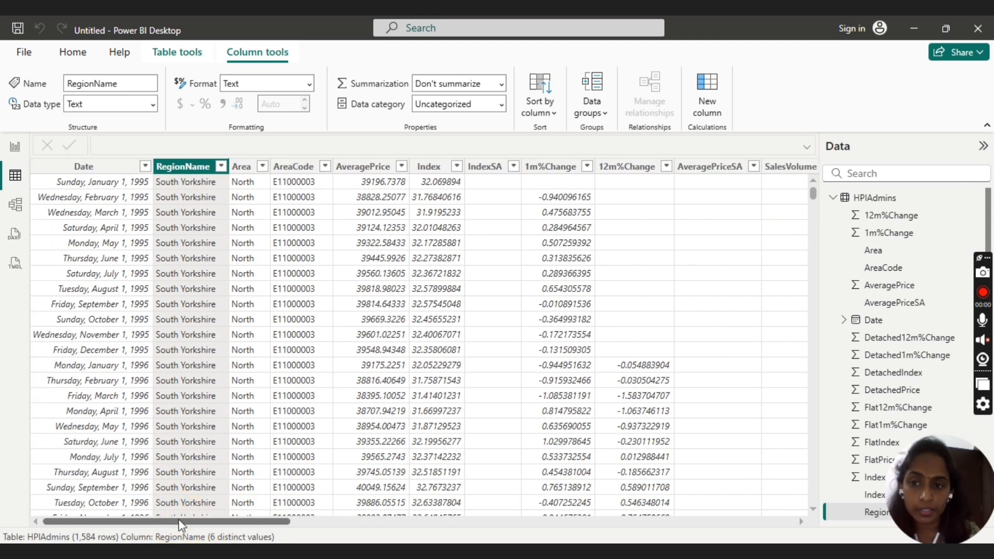
# Change the data type of the AveragePrice column to Whole number and accept the conversion.
pyautogui.click(372, 168)
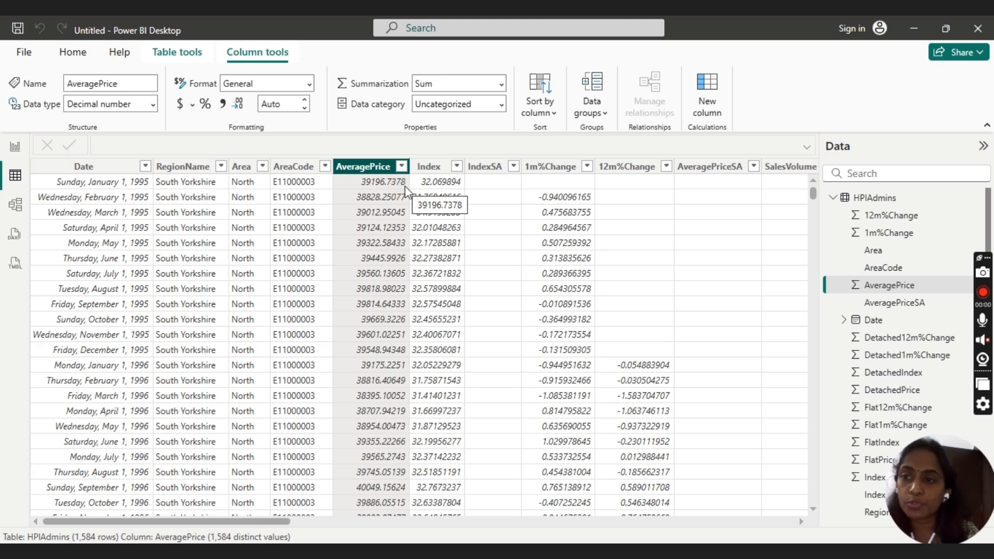
pyautogui.click(380, 173)
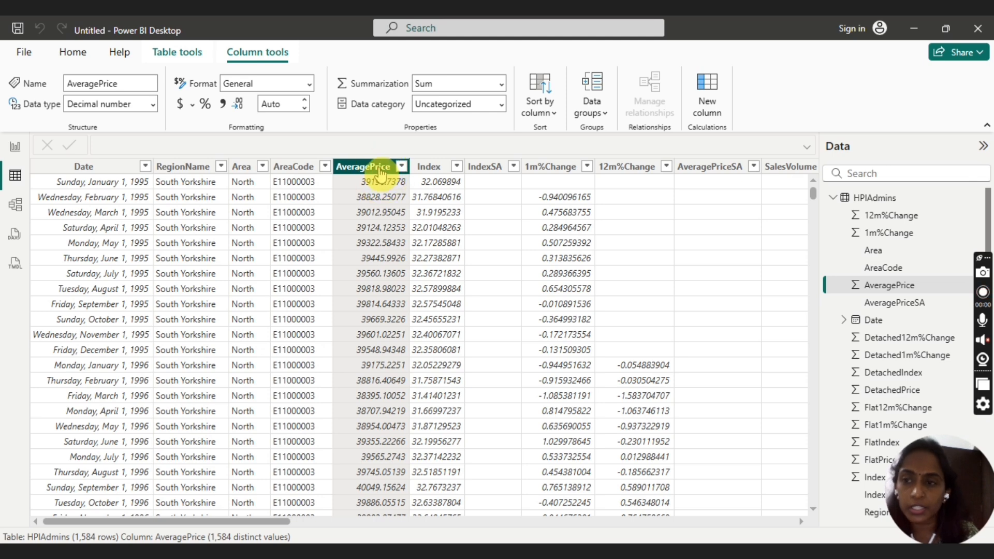
pyautogui.click(153, 105)
pyautogui.click(130, 122)
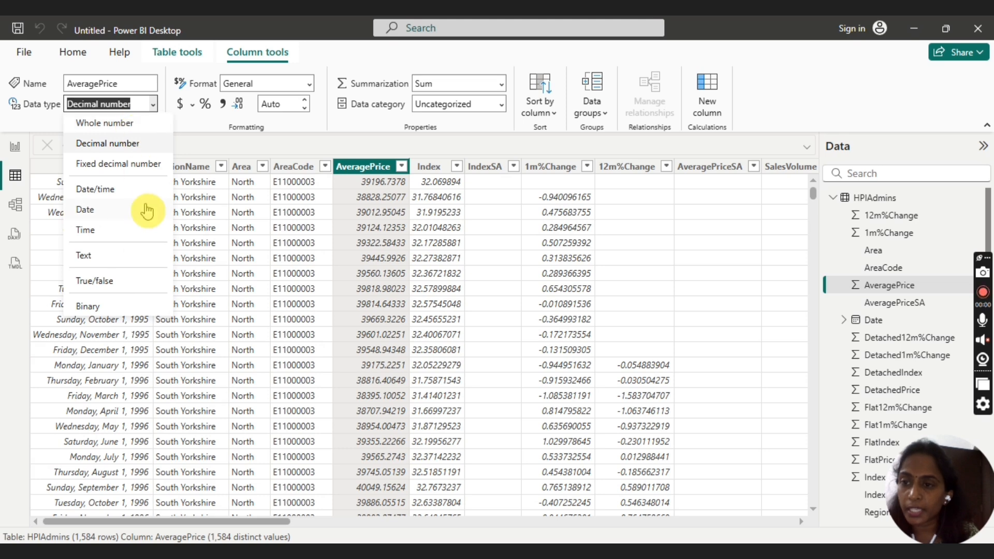
pyautogui.click(119, 126)
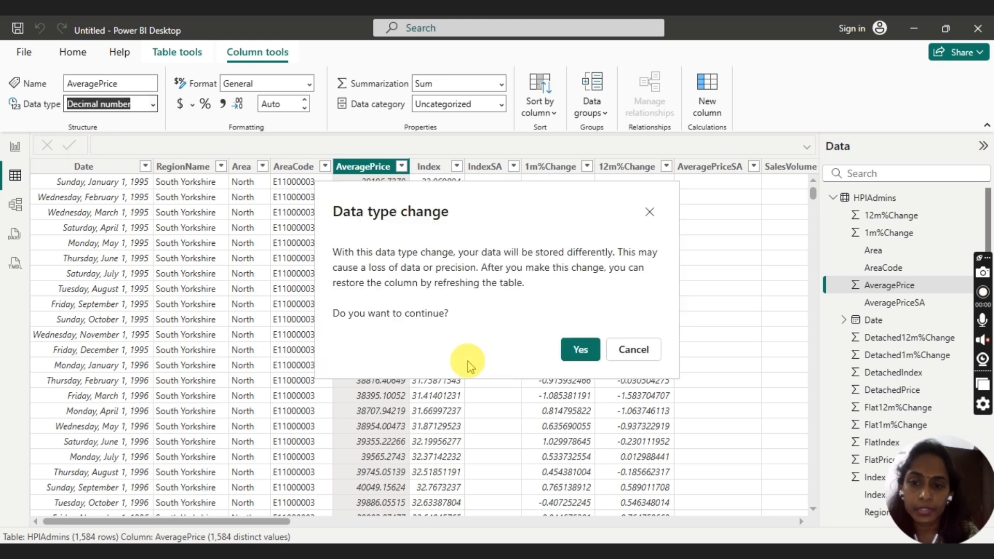
pyautogui.click(583, 350)
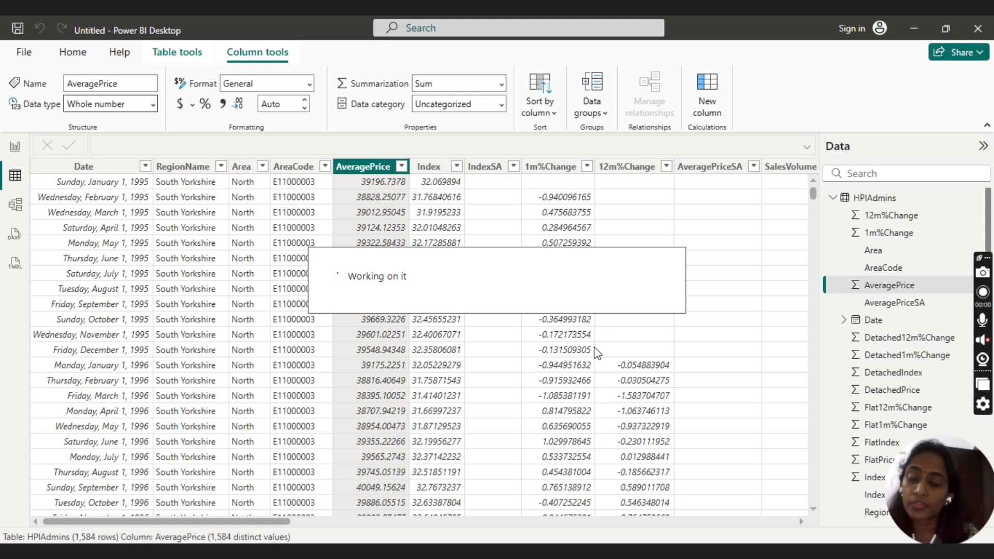
pyautogui.click(597, 352)
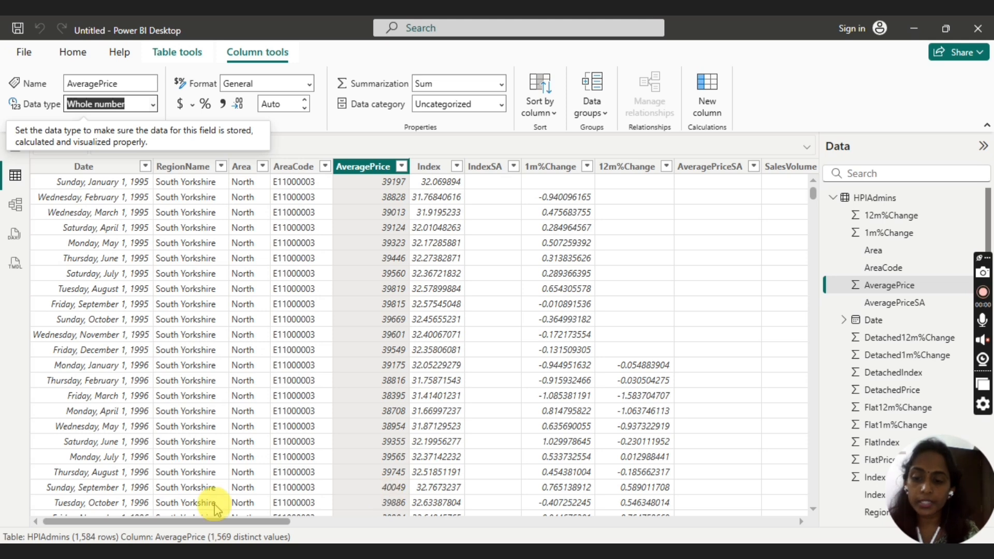
pyautogui.moveTo(226, 522)
pyautogui.mouseDown()
pyautogui.moveTo(256, 521)
pyautogui.moveTo(214, 523)
pyautogui.mouseUp()
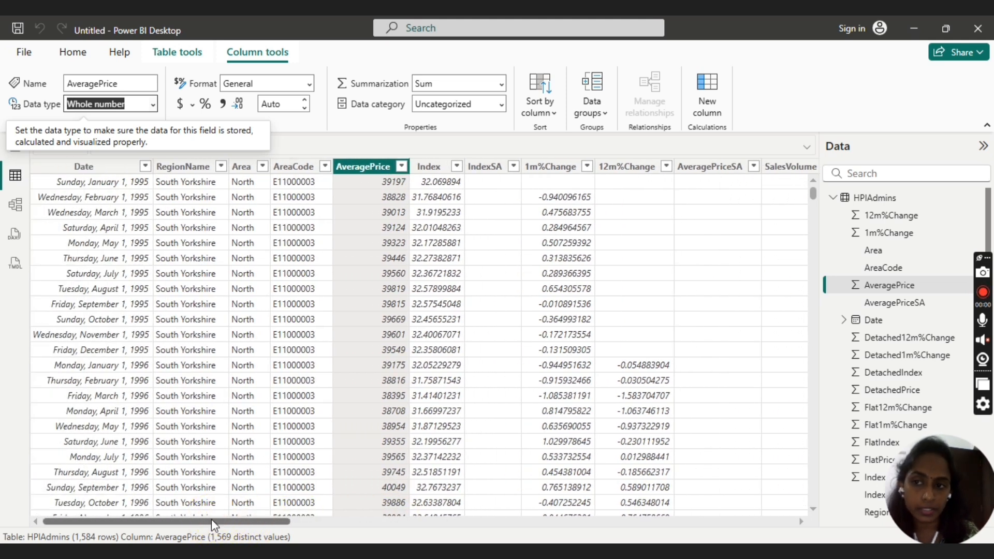
pyautogui.click(408, 193)
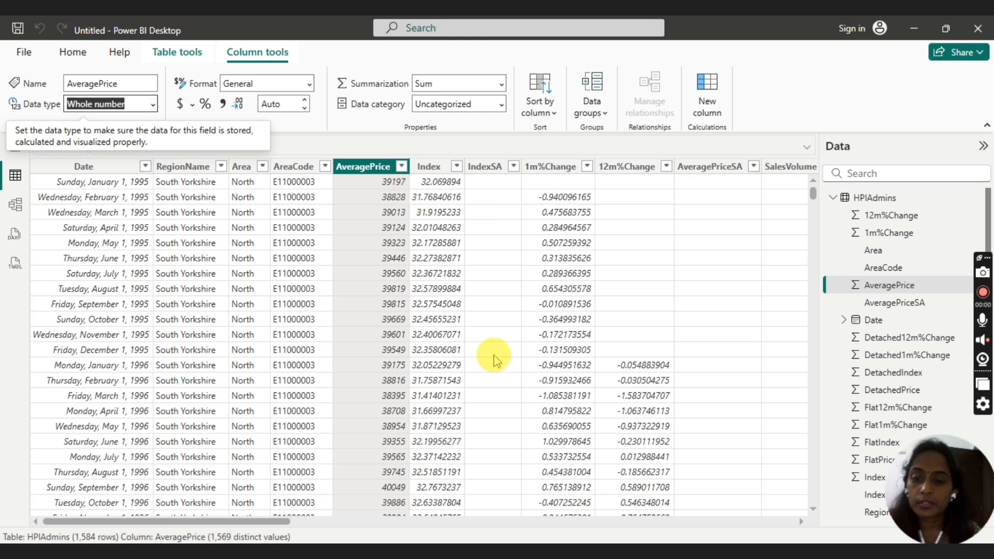
pyautogui.moveTo(228, 523); pyautogui.dragTo(201, 525)
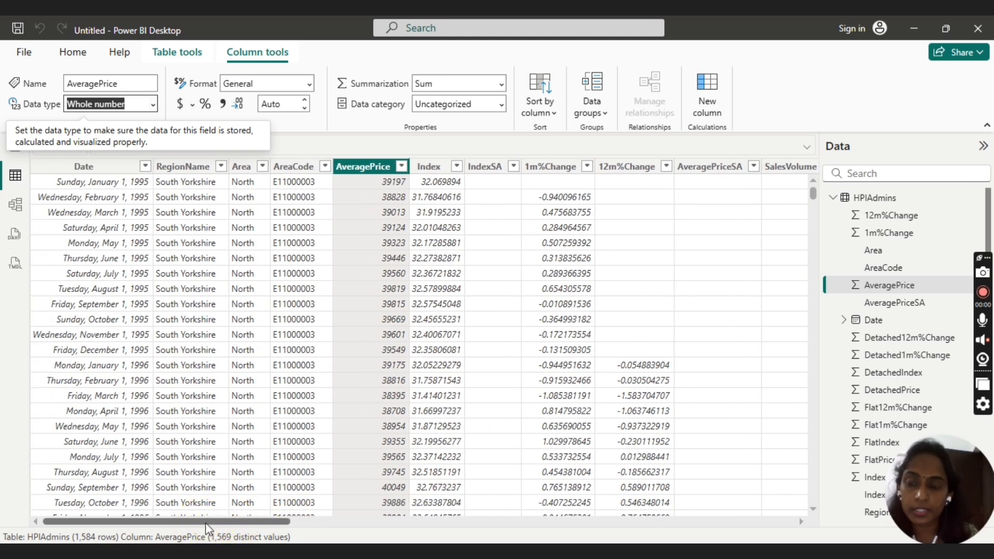
# Filter the RegionName column to show only the Tyne and Wear rows, and look over the result.
pyautogui.click(194, 169)
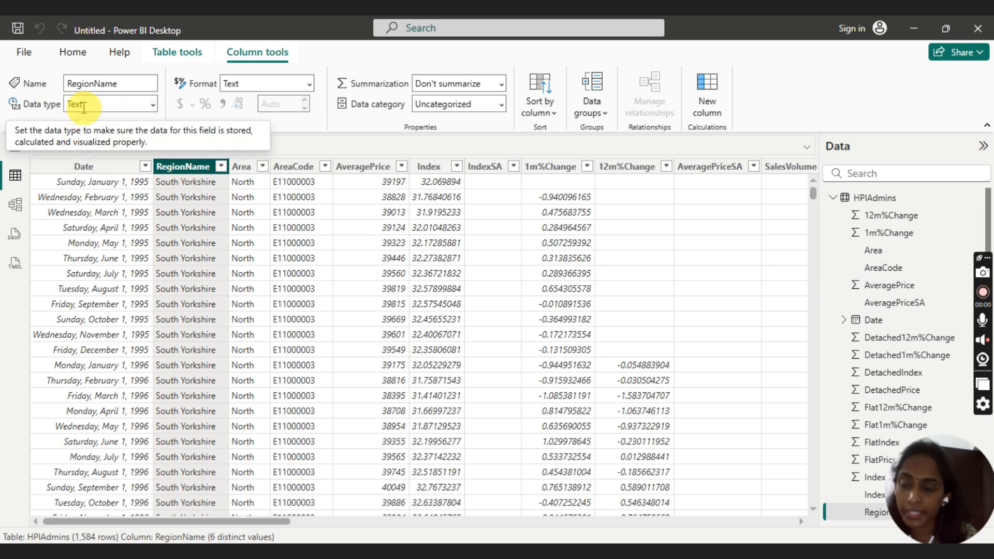
pyautogui.click(221, 168)
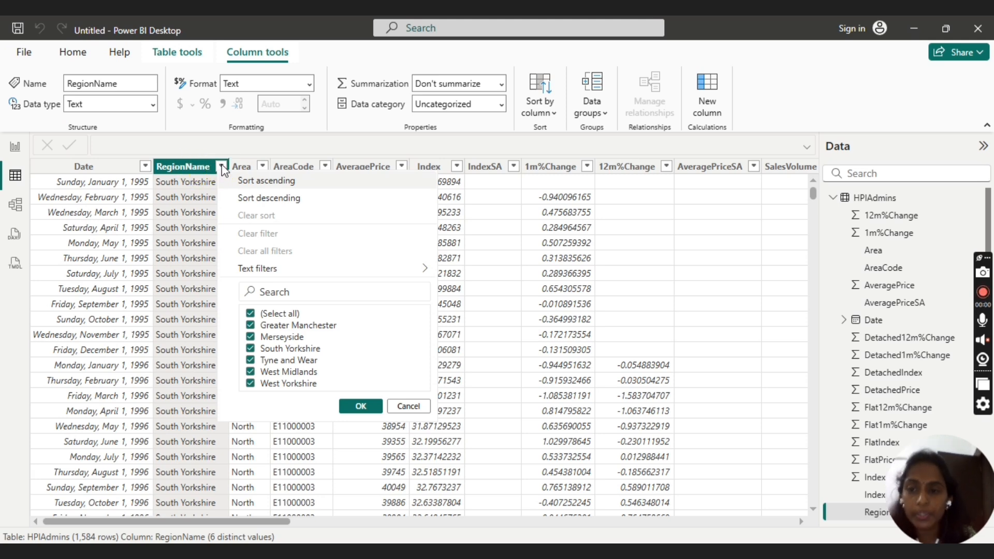
pyautogui.click(259, 269)
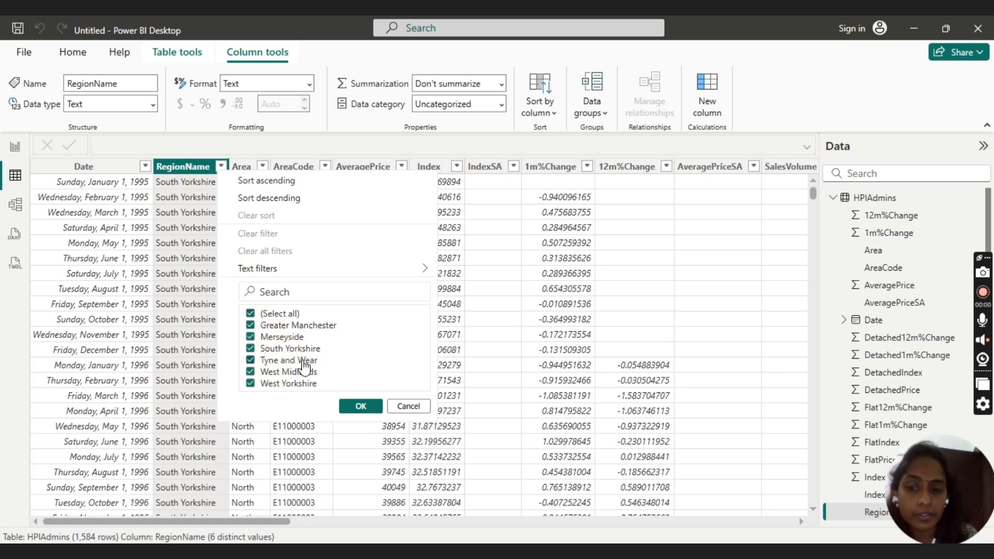
pyautogui.click(251, 315)
pyautogui.click(251, 361)
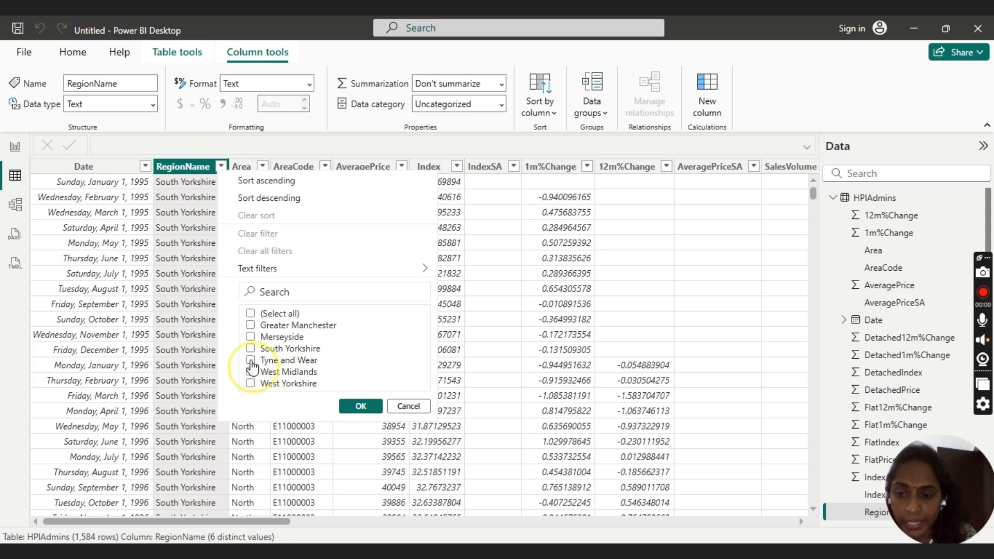
pyautogui.click(359, 406)
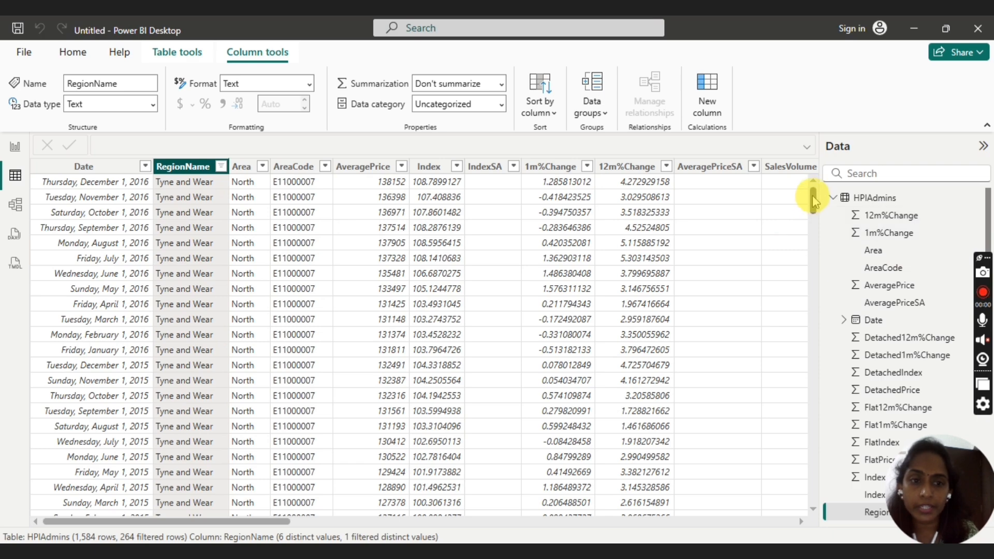
pyautogui.moveTo(812, 199)
pyautogui.mouseDown()
pyautogui.moveTo(816, 350)
pyautogui.moveTo(815, 187)
pyautogui.mouseUp()
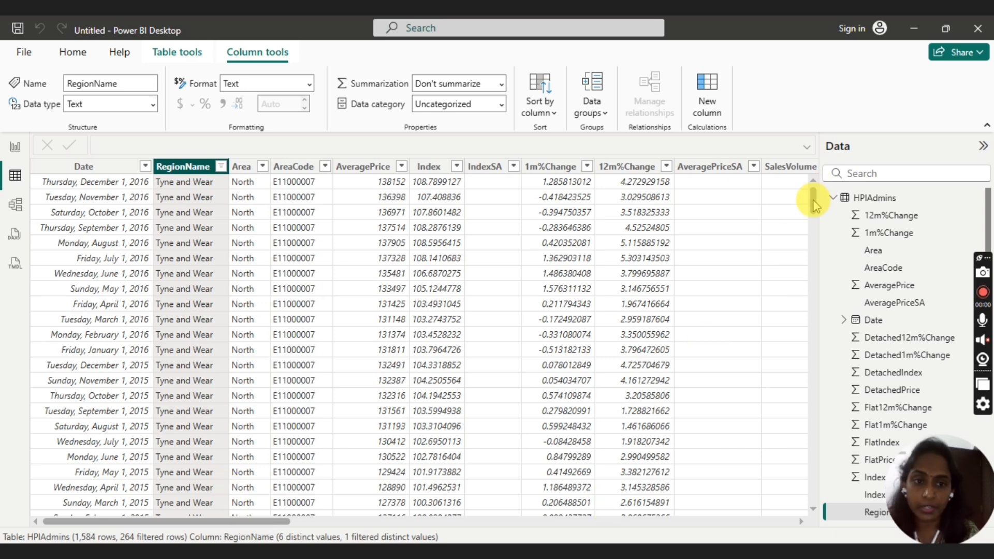
pyautogui.moveTo(813, 203)
pyautogui.mouseDown()
pyautogui.moveTo(814, 306)
pyautogui.moveTo(813, 197)
pyautogui.moveTo(805, 208)
pyautogui.moveTo(818, 192)
pyautogui.mouseUp()
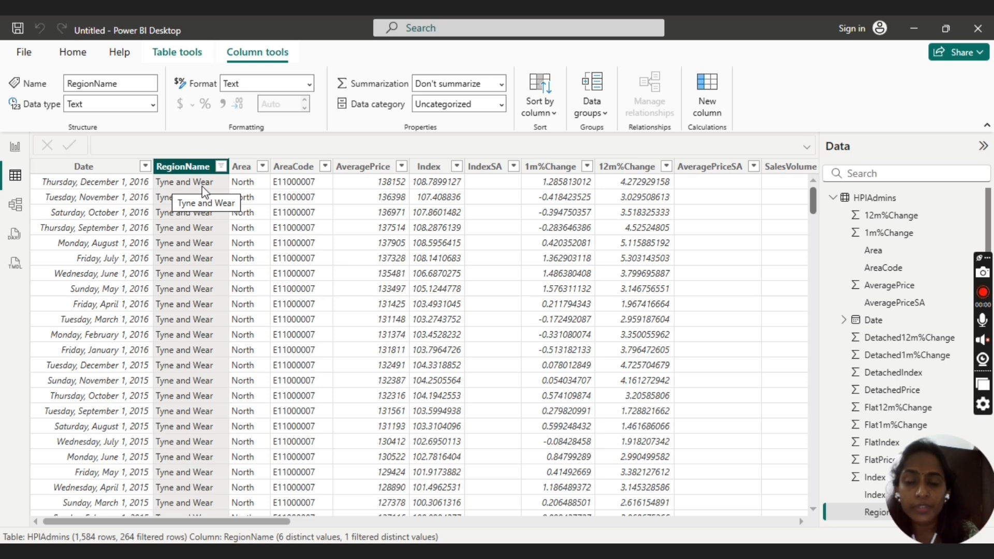
# Clear the RegionName filter and apply a text filter for region names that start with "G".
pyautogui.click(222, 168)
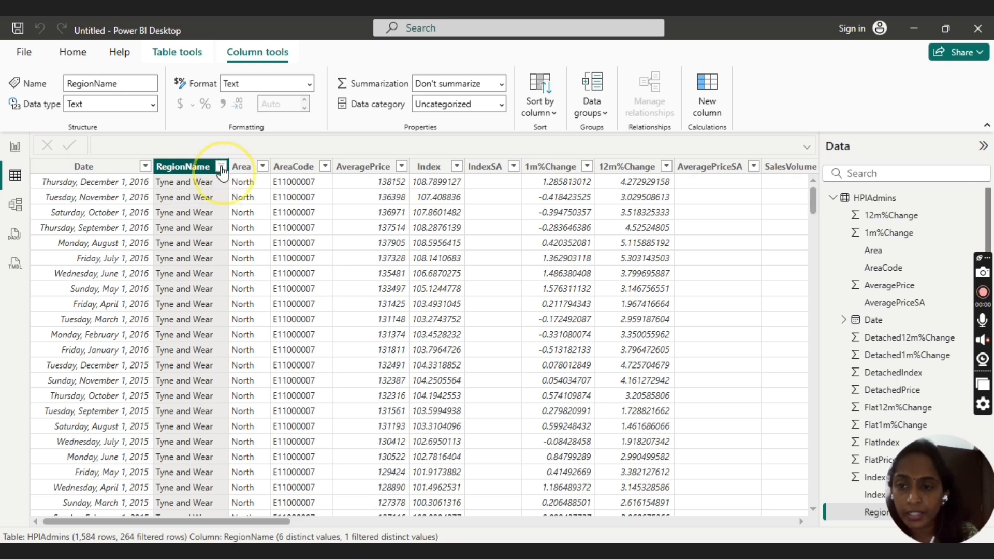
pyautogui.click(257, 234)
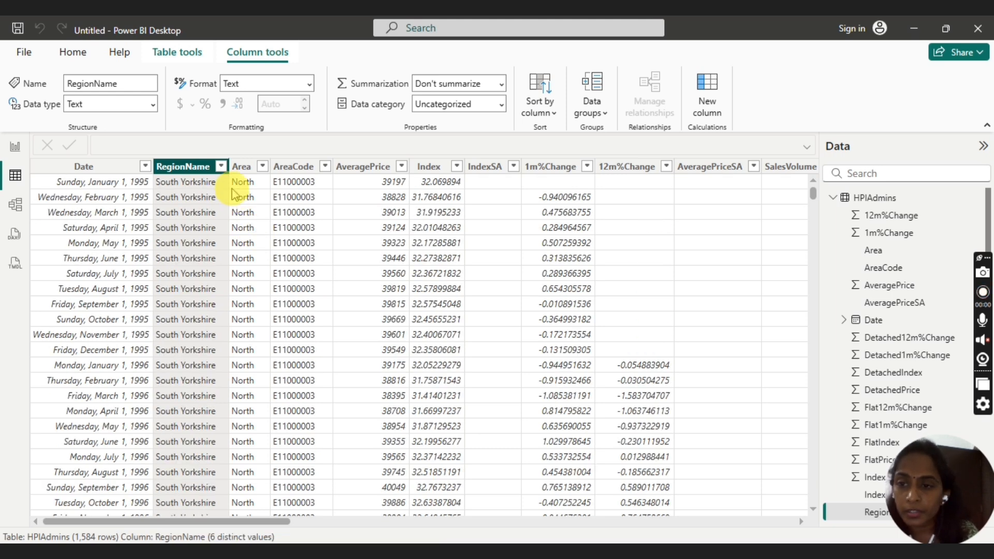
pyautogui.click(222, 167)
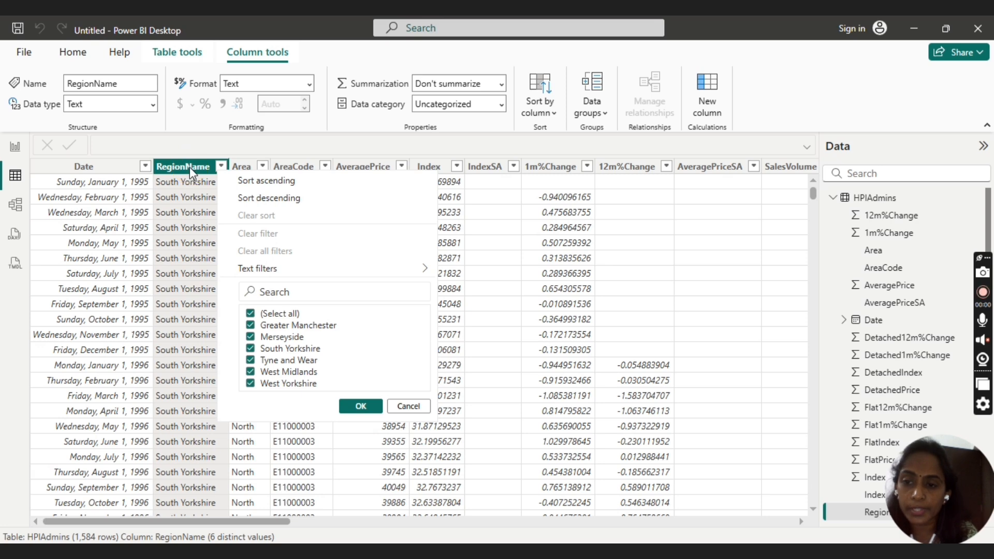
pyautogui.moveTo(286, 268)
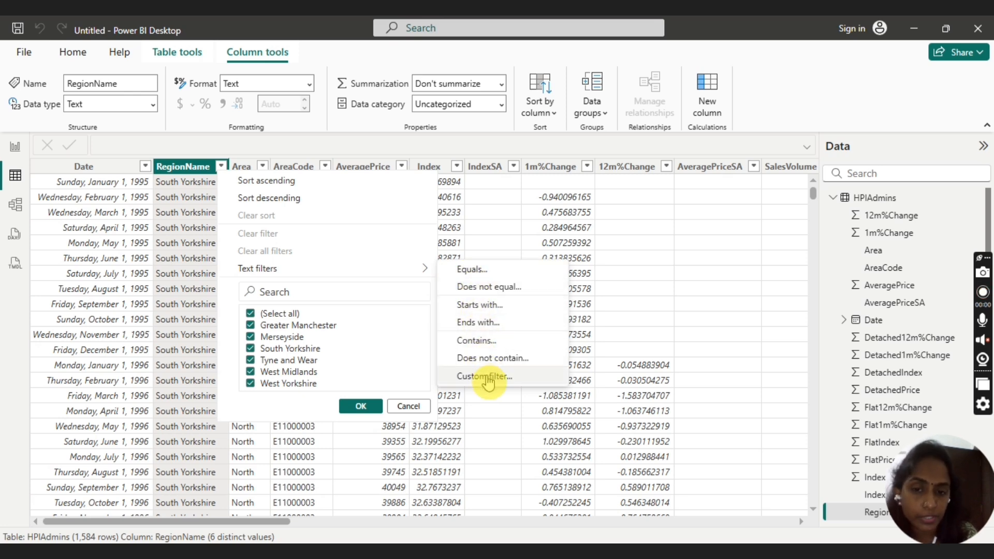
pyautogui.click(481, 306)
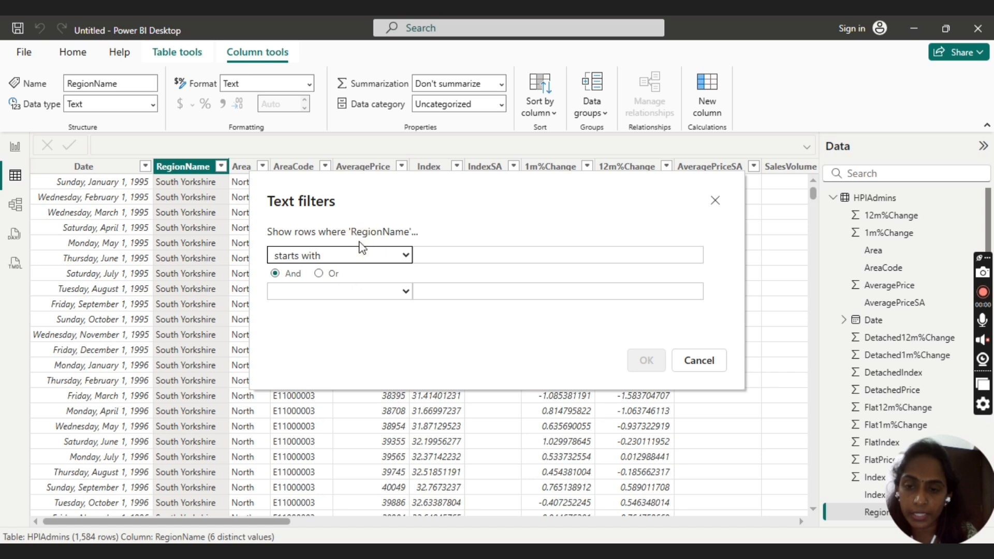
pyautogui.click(456, 257)
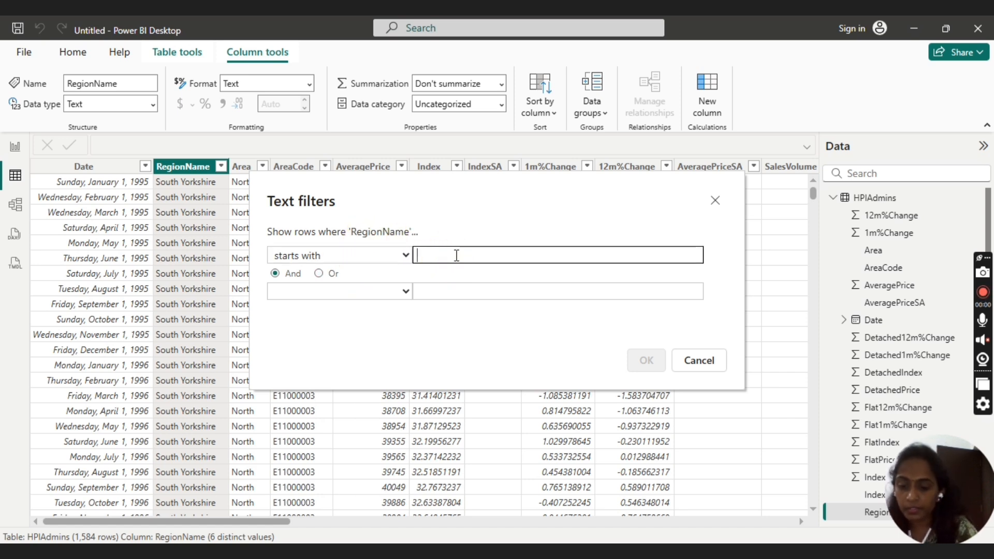
pyautogui.write('G')
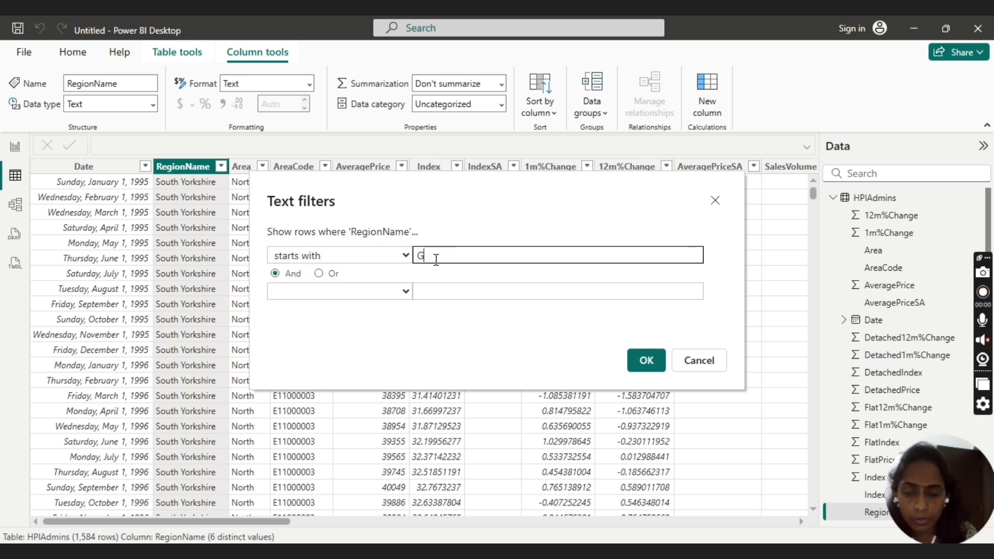
pyautogui.click(647, 361)
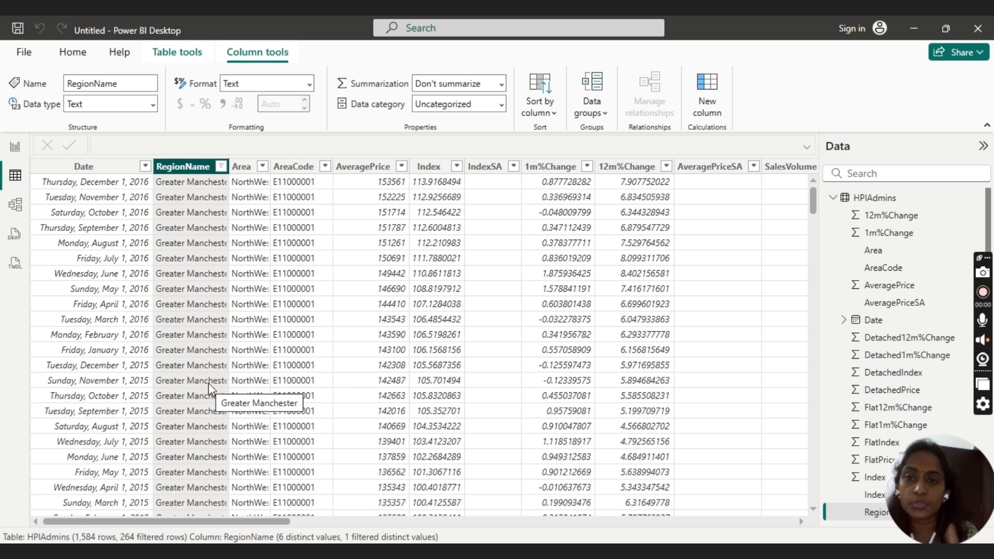
# Extend the RegionName text filter with a second condition, ends with "R", joined by And.
pyautogui.click(221, 167)
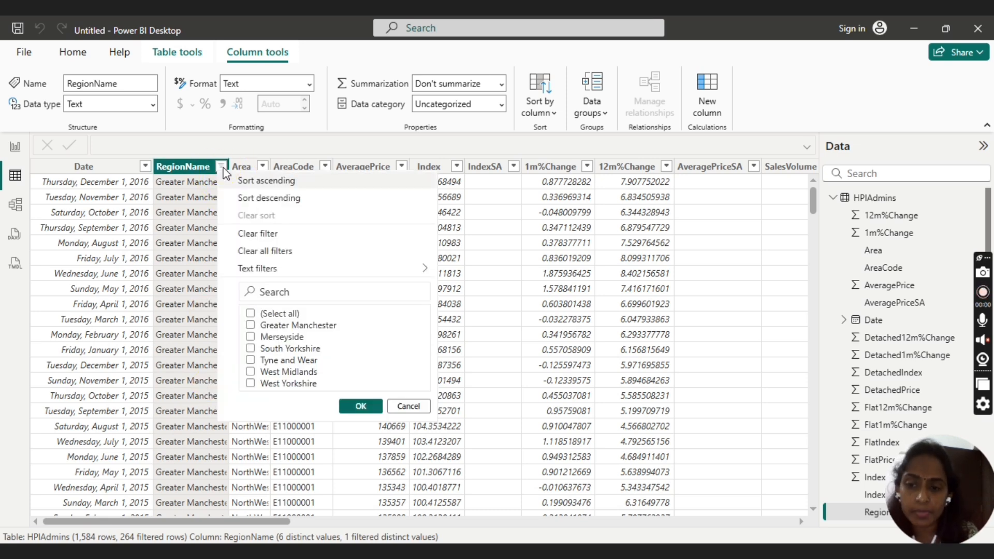
pyautogui.moveTo(418, 269)
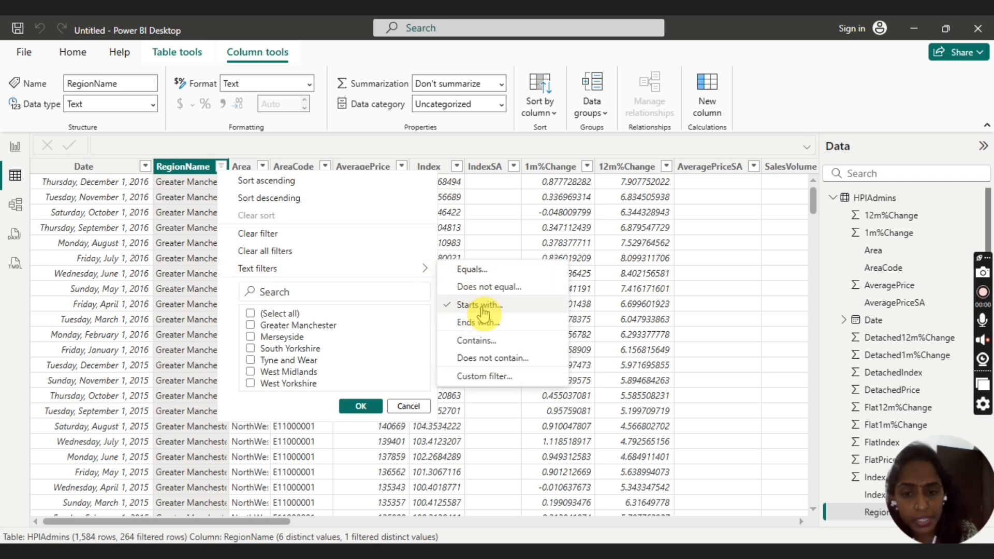
pyautogui.click(485, 377)
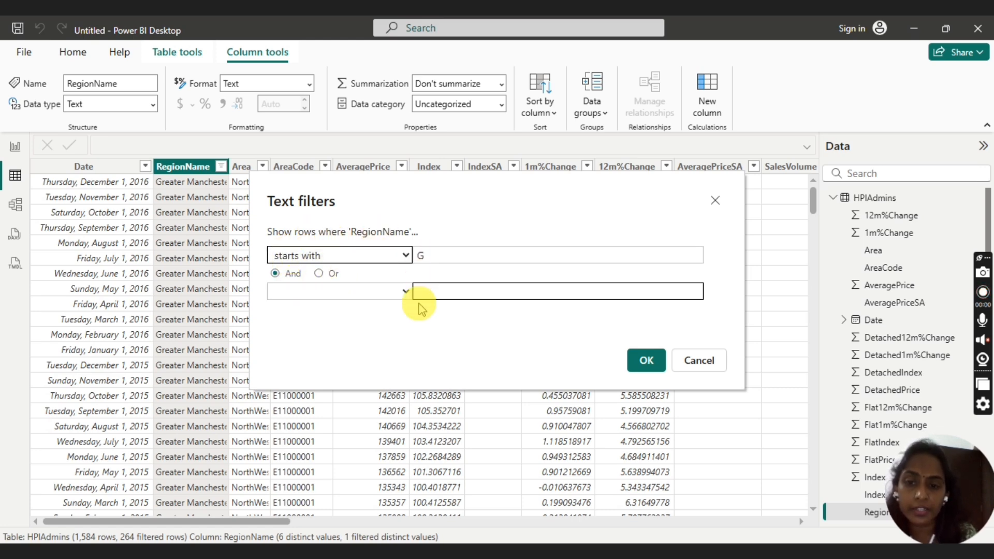
pyautogui.click(406, 291)
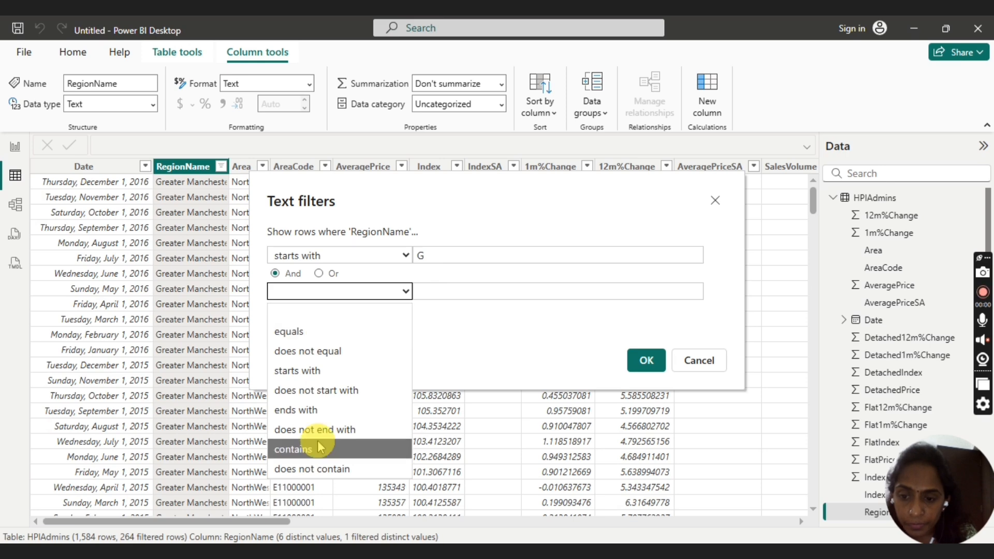
pyautogui.click(315, 410)
pyautogui.click(450, 290)
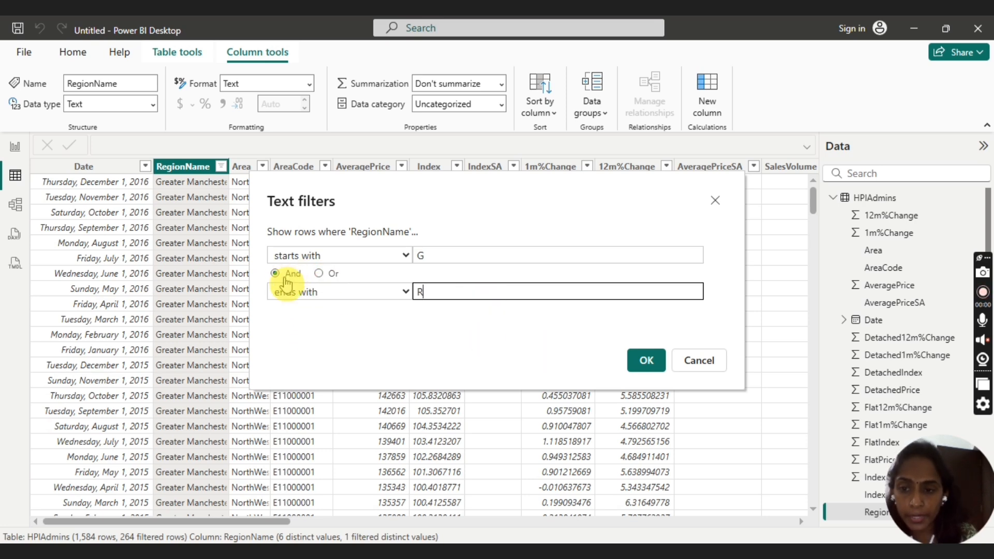
pyautogui.click(653, 364)
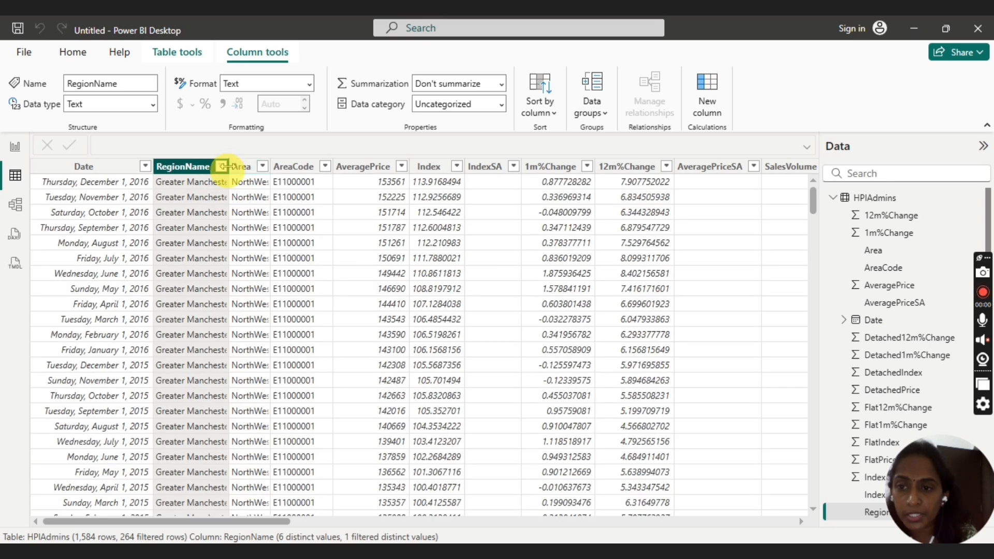
# Widen the RegionName column to fit the full region names.
pyautogui.moveTo(226, 167); pyautogui.dragTo(254, 166)
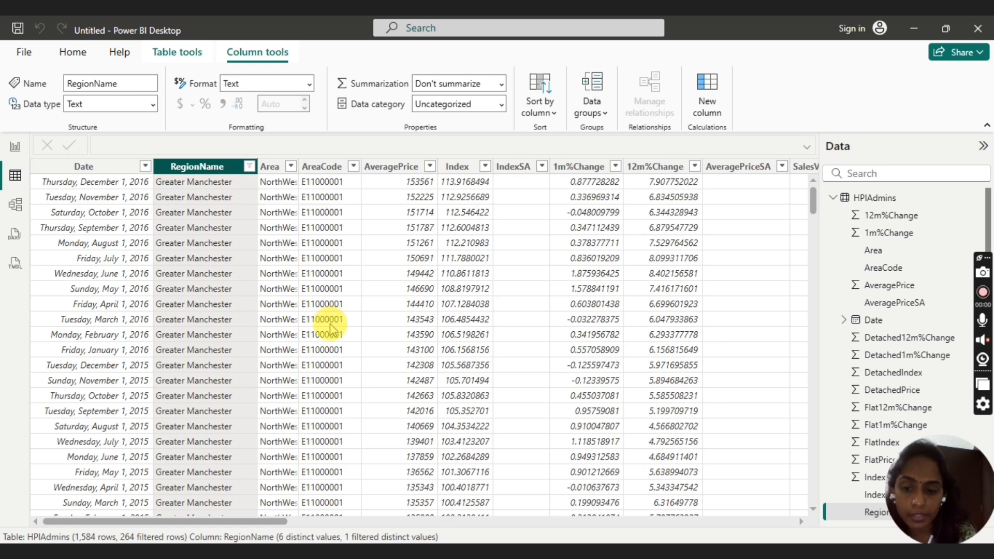
# Join the RegionName conditions starts with "G" and ends with "R" by Or instead, and look through the filtered rows.
pyautogui.click(249, 167)
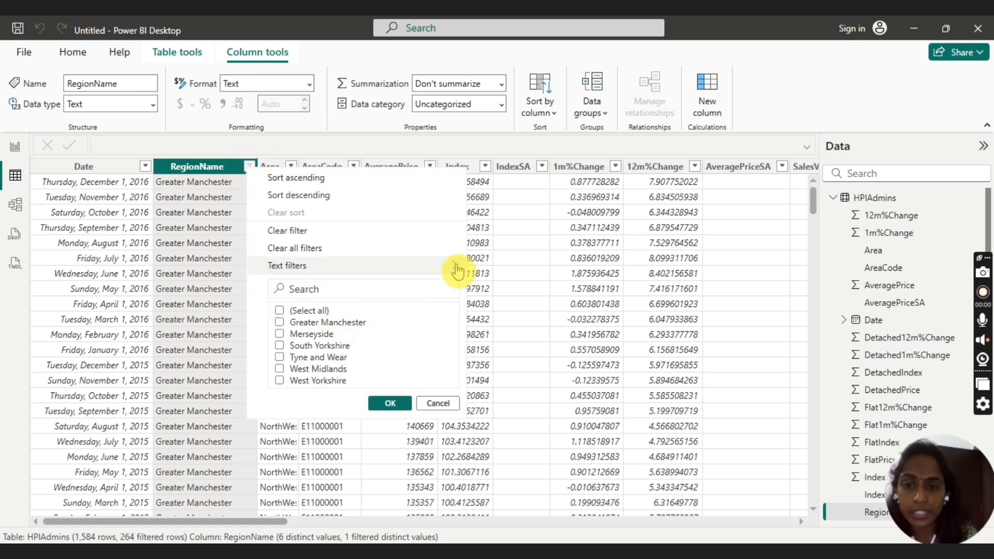
pyautogui.moveTo(455, 267)
pyautogui.click(513, 380)
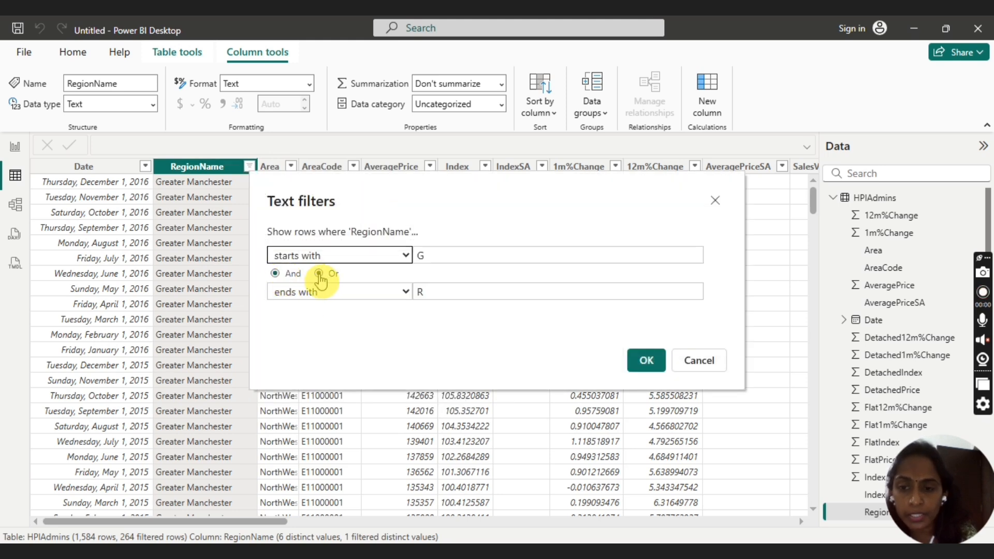
pyautogui.click(319, 274)
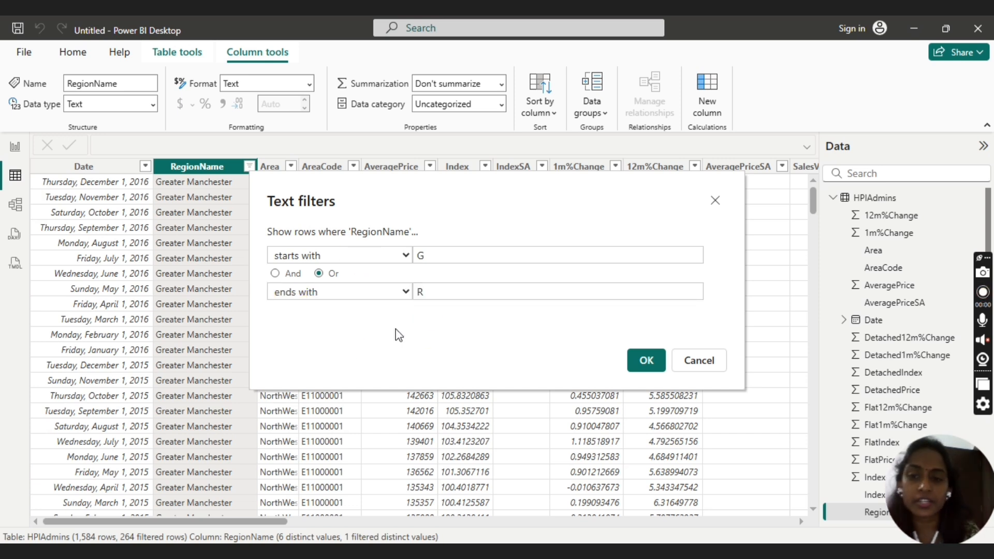
pyautogui.click(421, 255)
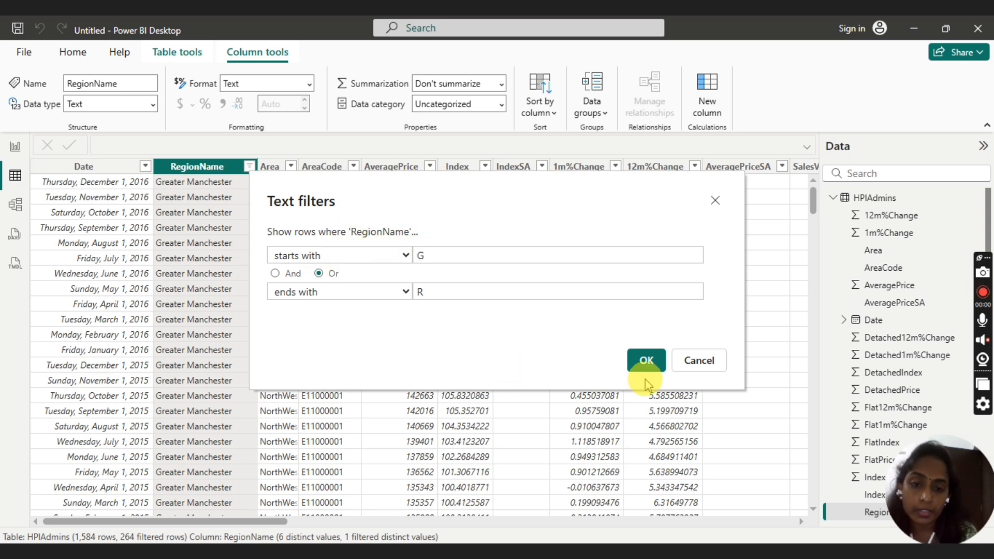
pyautogui.click(646, 361)
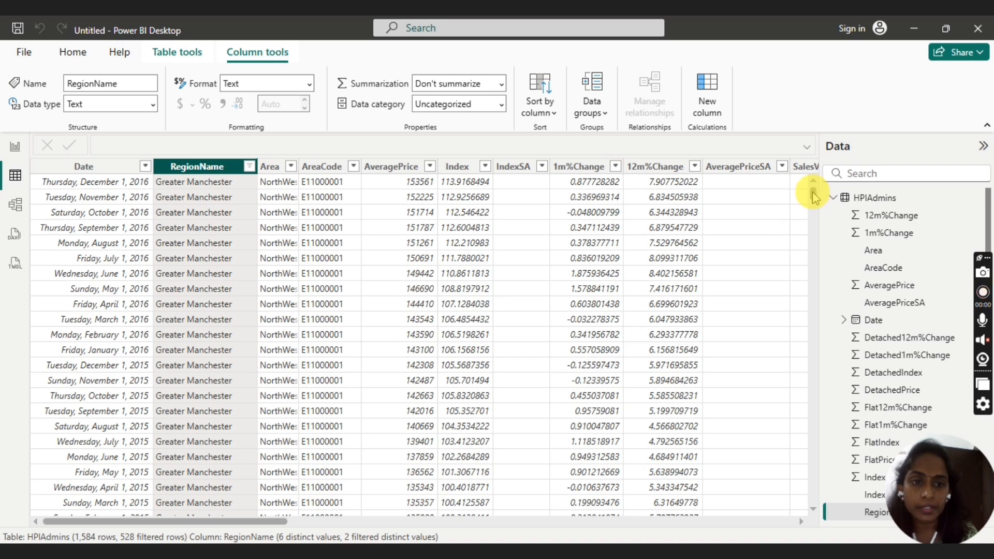
pyautogui.moveTo(813, 194); pyautogui.dragTo(830, 410)
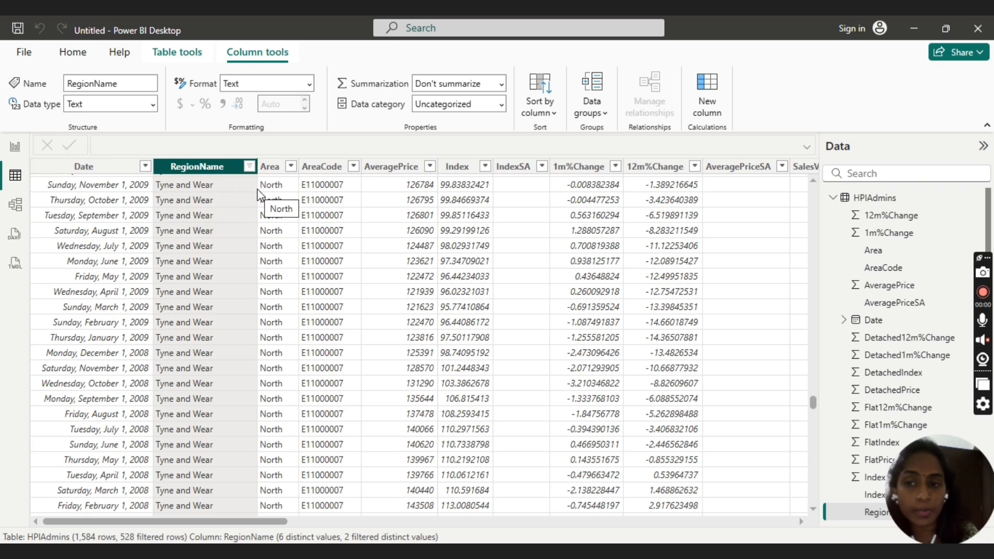
# Clear the filter on the RegionName column.
pyautogui.click(249, 166)
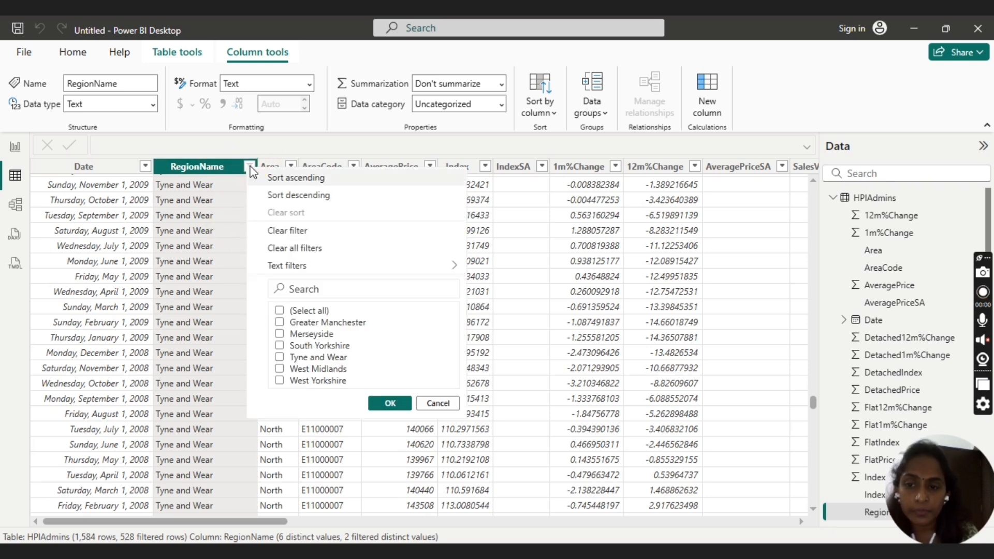
pyautogui.click(295, 231)
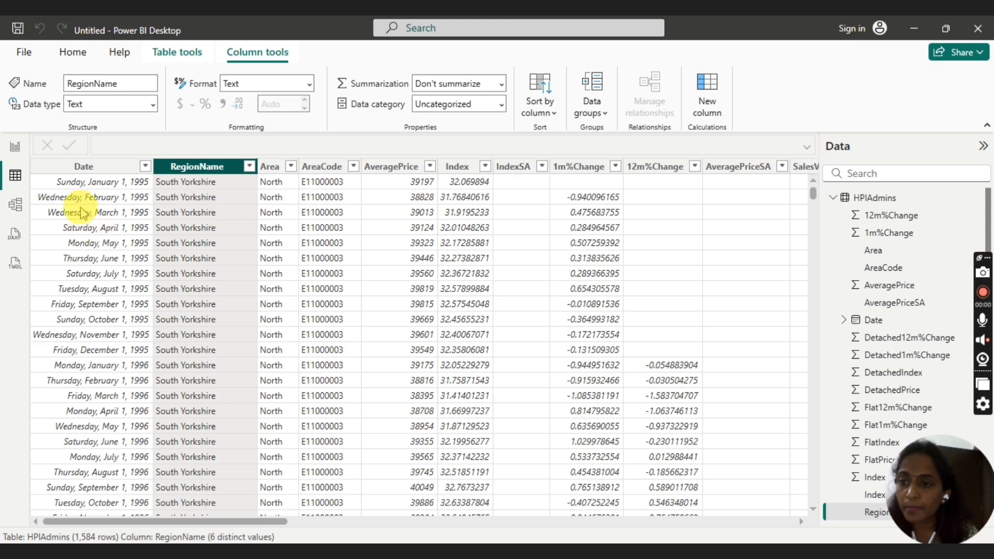
# Look at the filter options offered for the Date column and for the numeric AveragePrice column.
pyautogui.click(86, 167)
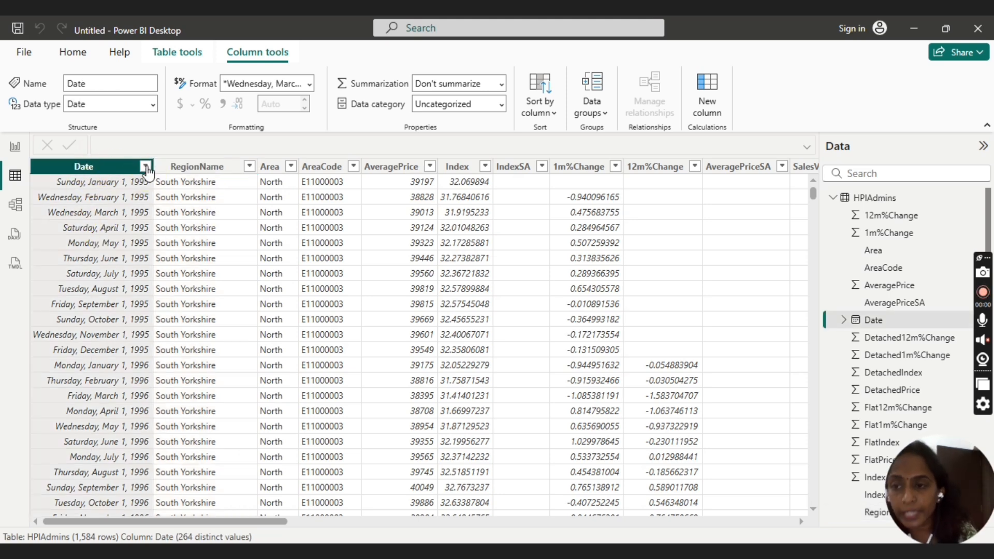
pyautogui.click(147, 166)
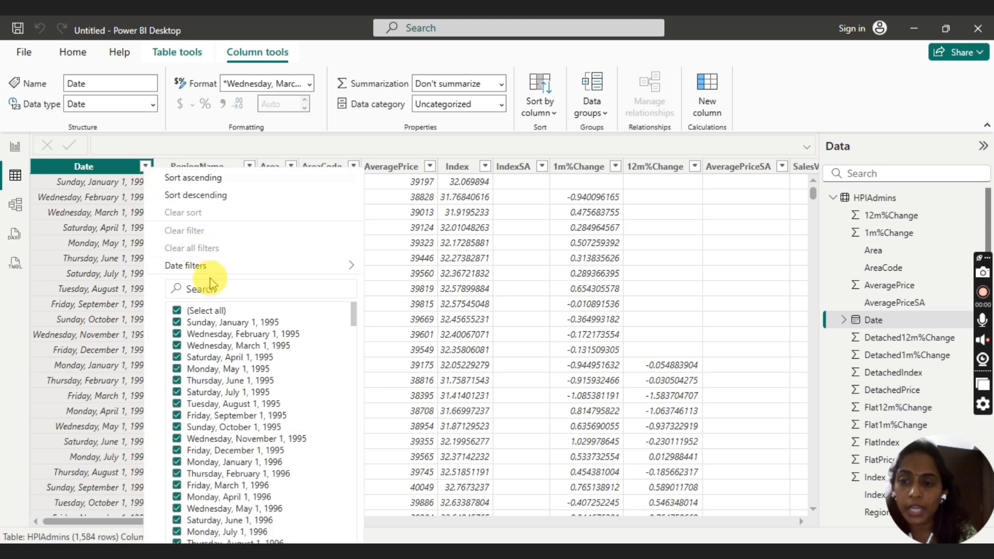
pyautogui.click(180, 266)
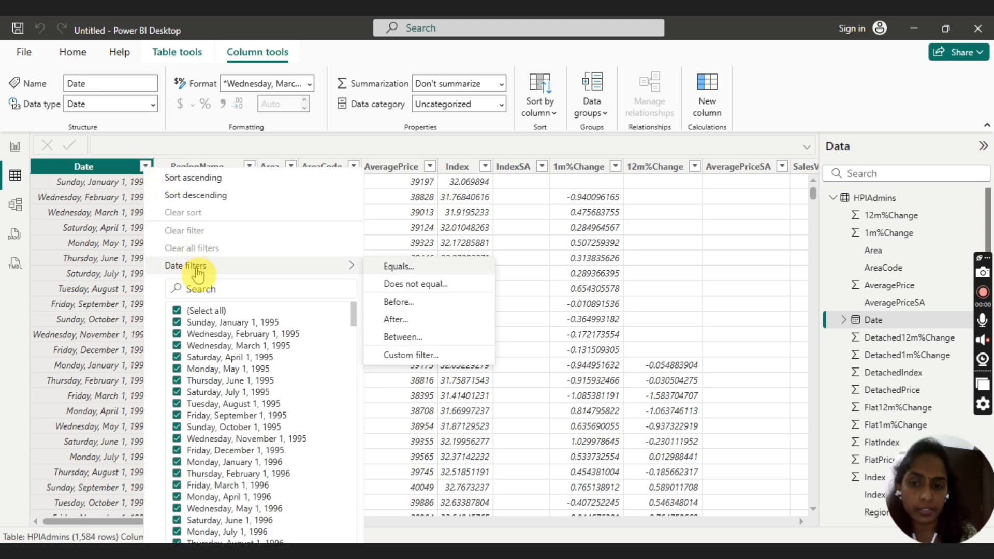
pyautogui.click(412, 170)
pyautogui.click(430, 166)
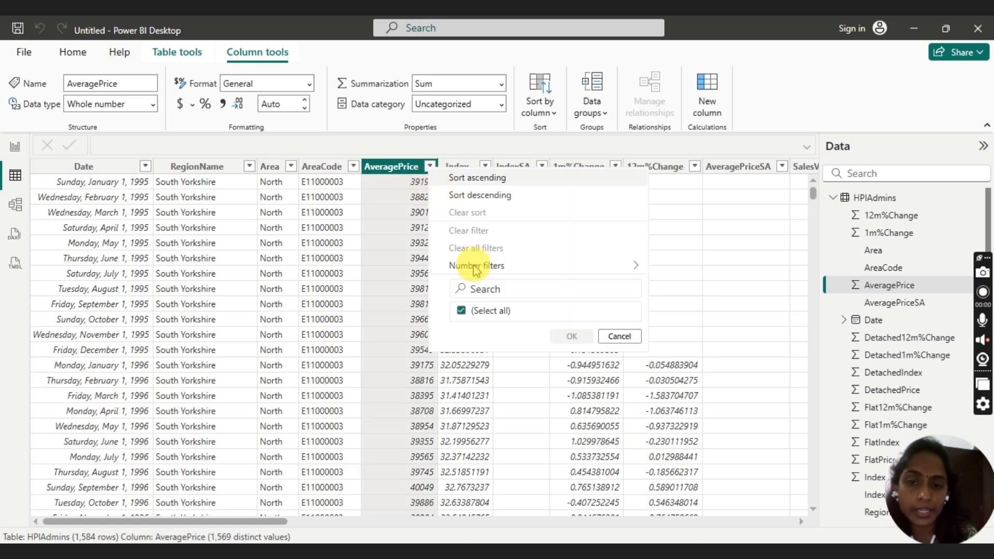
pyautogui.moveTo(640, 206)
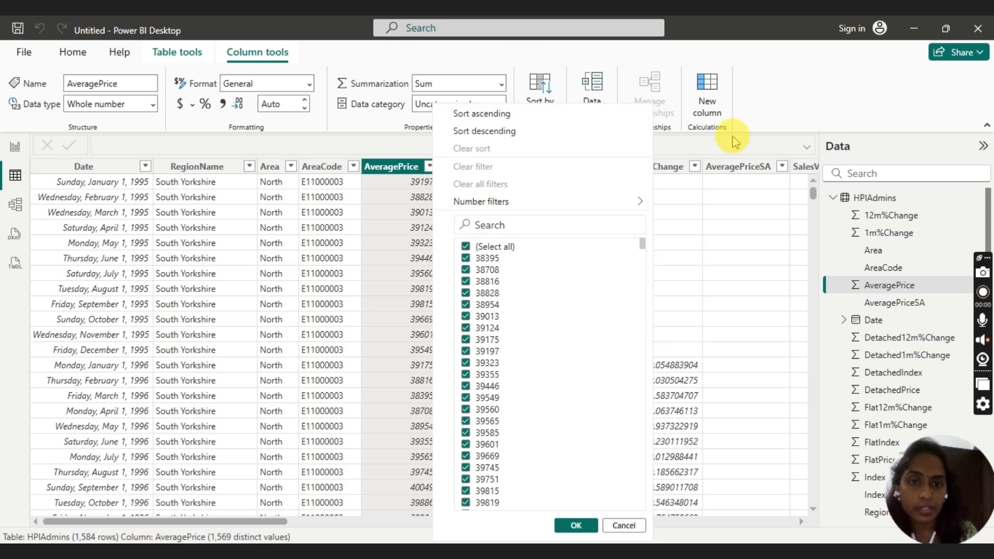
pyautogui.click(767, 86)
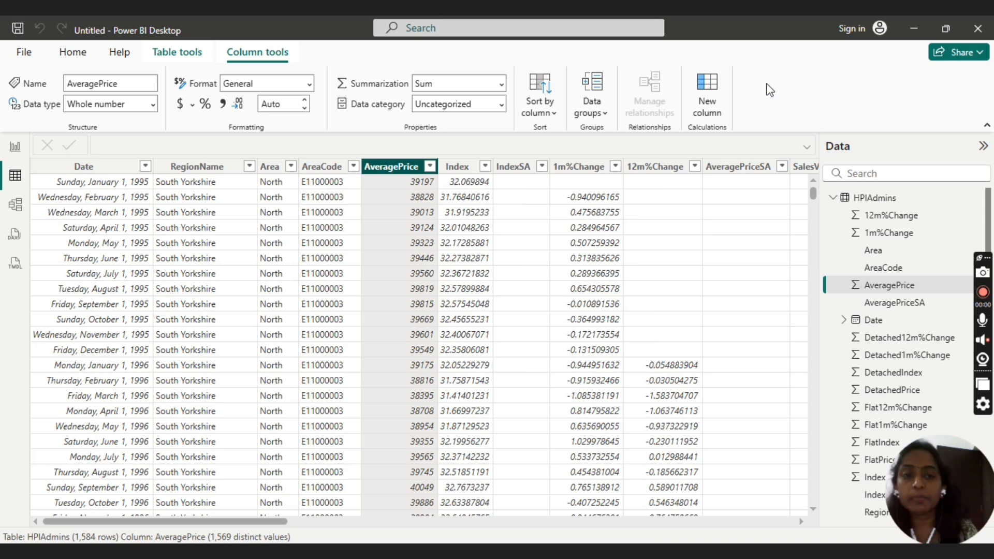
# Filter the RegionName column to show only Greater Manchester.
pyautogui.click(250, 167)
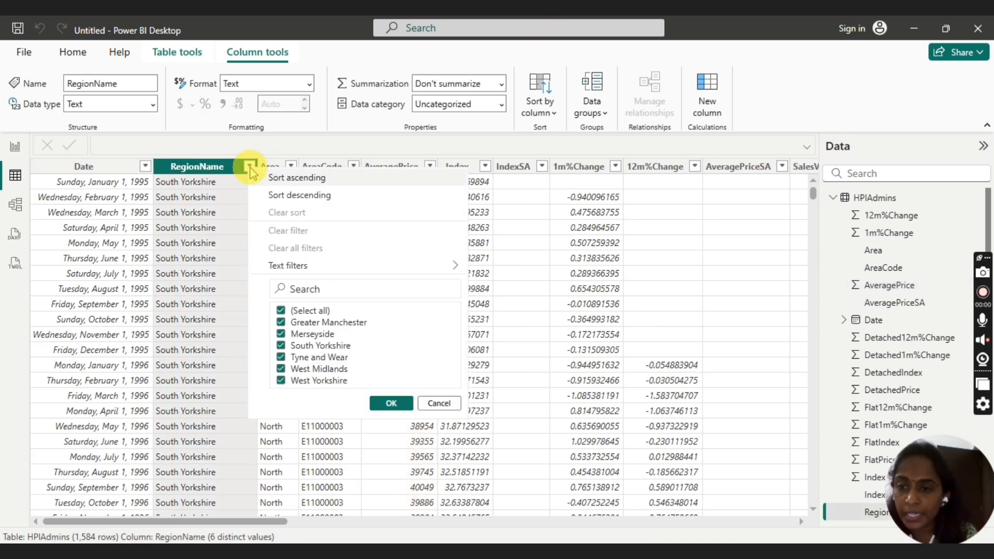
pyautogui.click(281, 311)
pyautogui.click(283, 323)
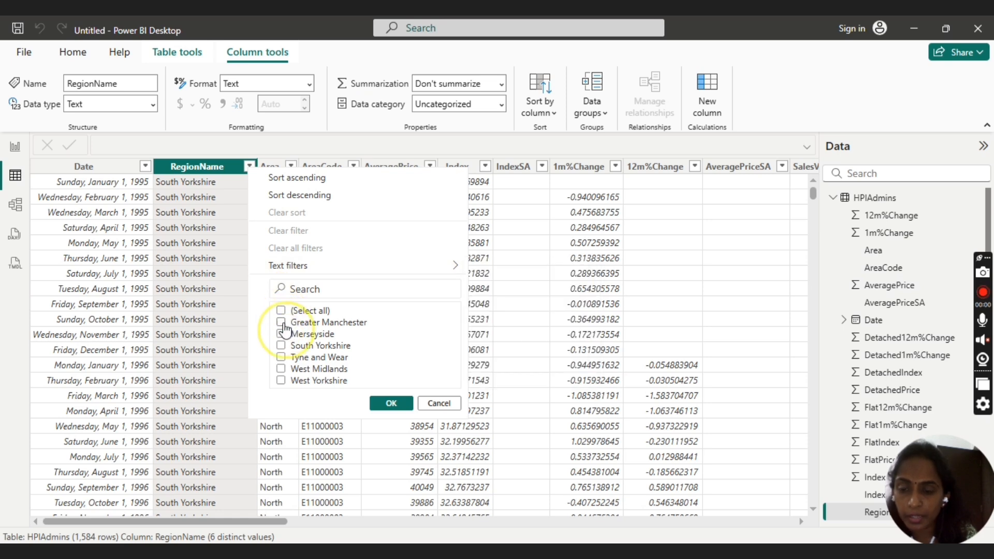
pyautogui.click(398, 412)
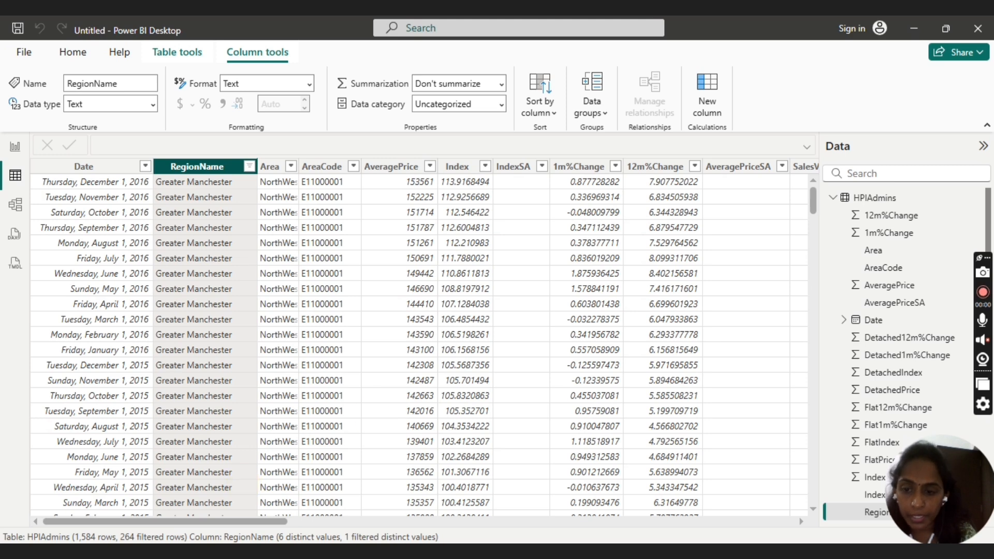
# Add a number filter on the SalesVolume column for values greater than 1000, and look across the filtered rows.
pyautogui.moveTo(221, 521); pyautogui.dragTo(267, 522)
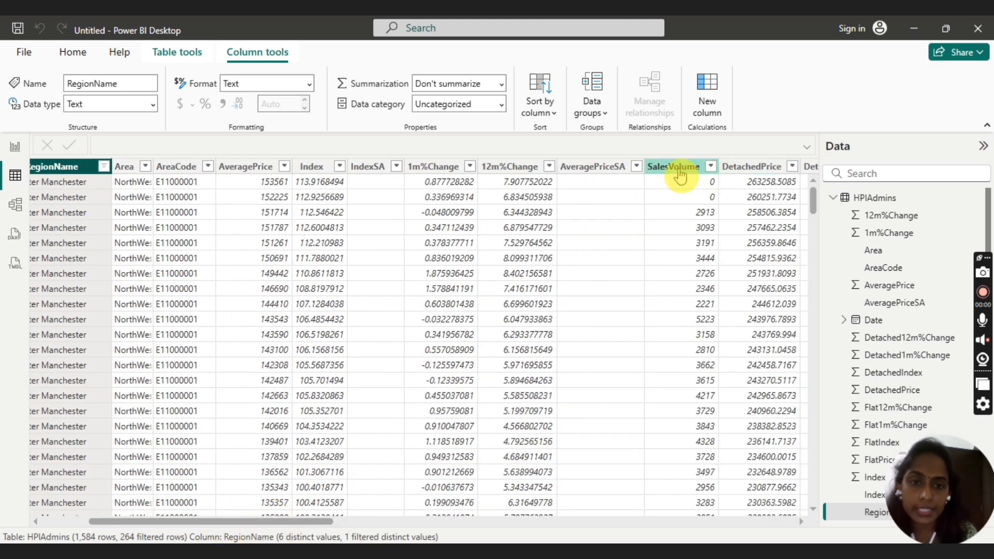
pyautogui.click(714, 175)
pyautogui.click(713, 169)
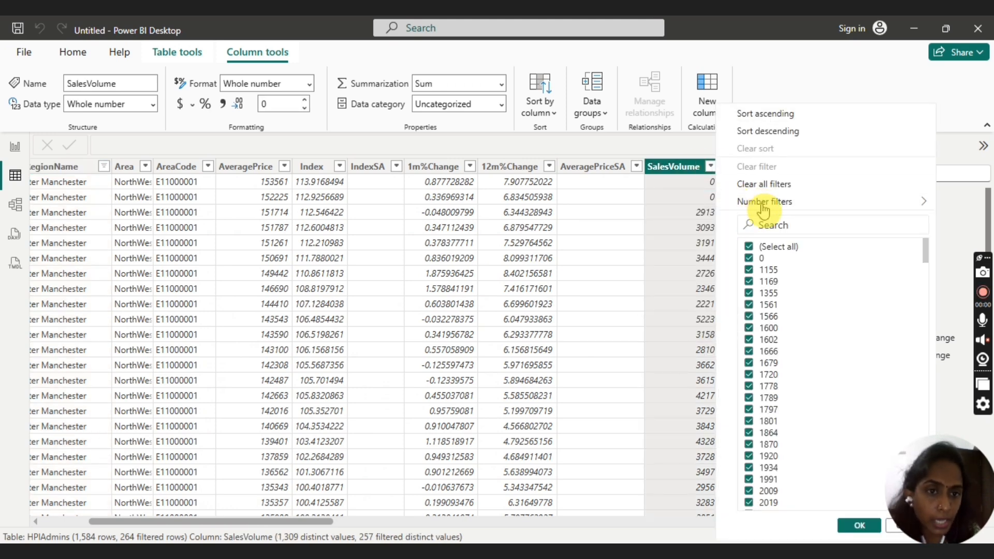
pyautogui.moveTo(762, 206)
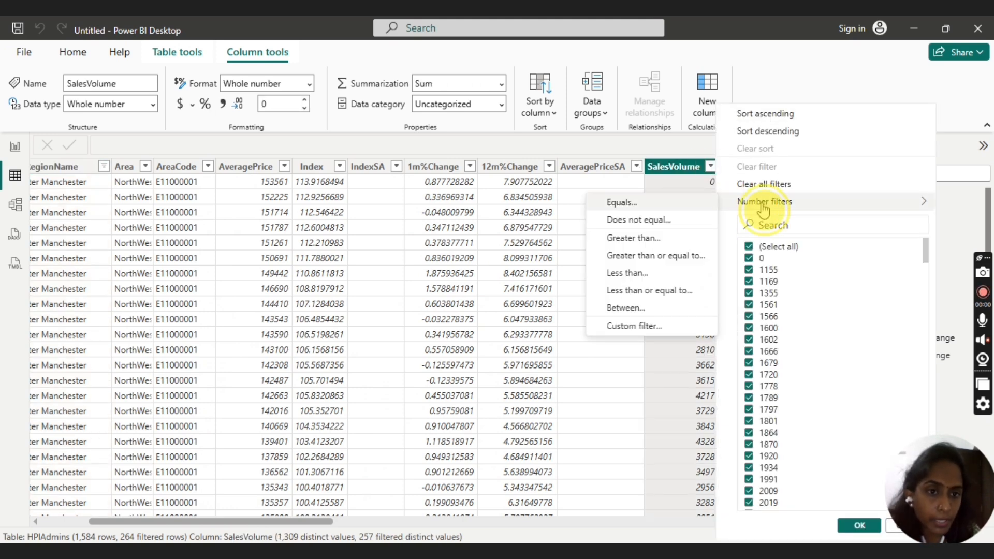
pyautogui.click(647, 238)
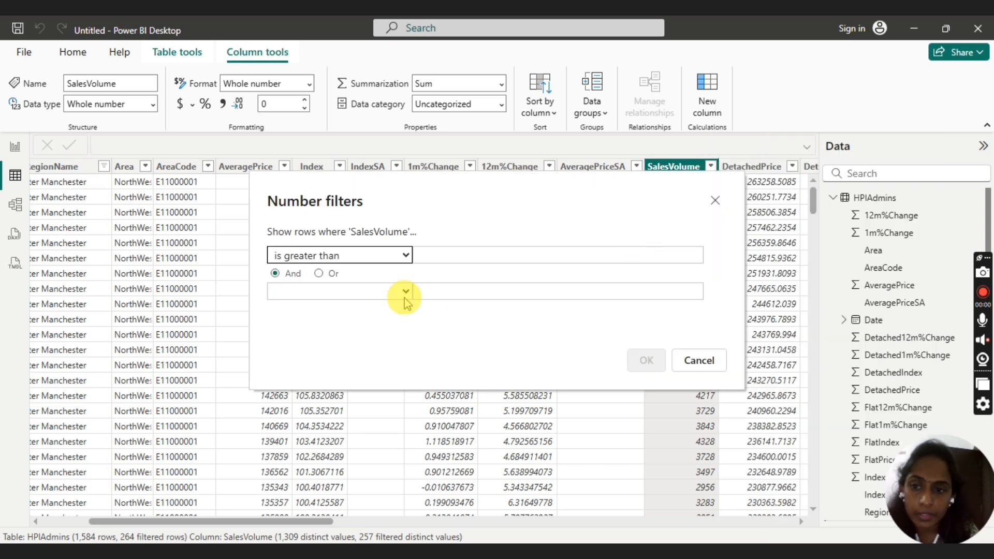
pyautogui.click(451, 253)
pyautogui.write('1000')
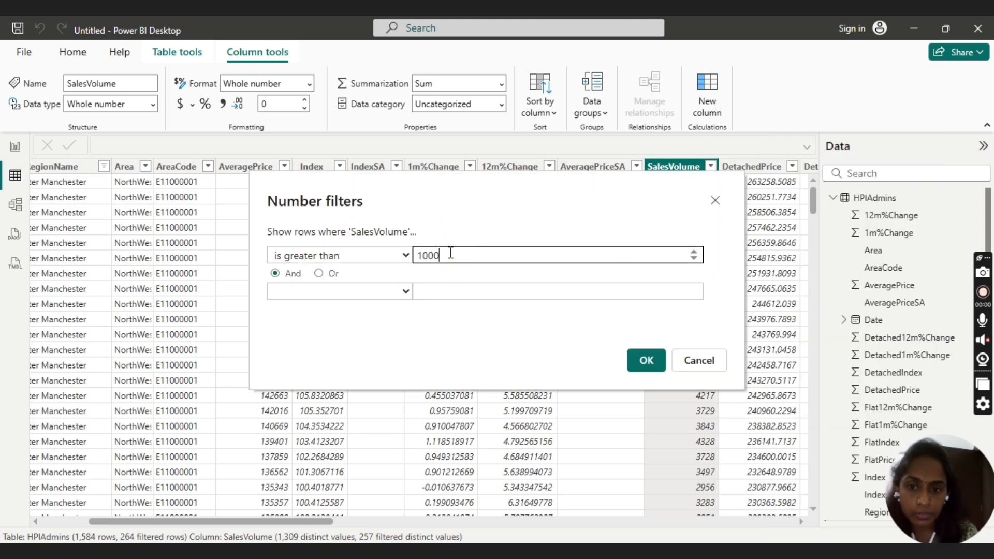
pyautogui.click(646, 361)
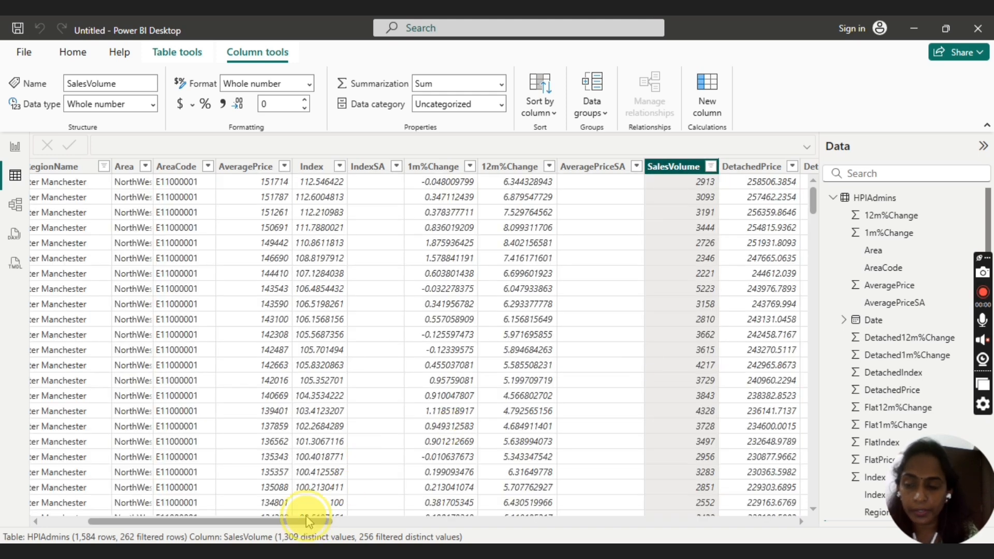
pyautogui.moveTo(310, 521); pyautogui.dragTo(336, 525)
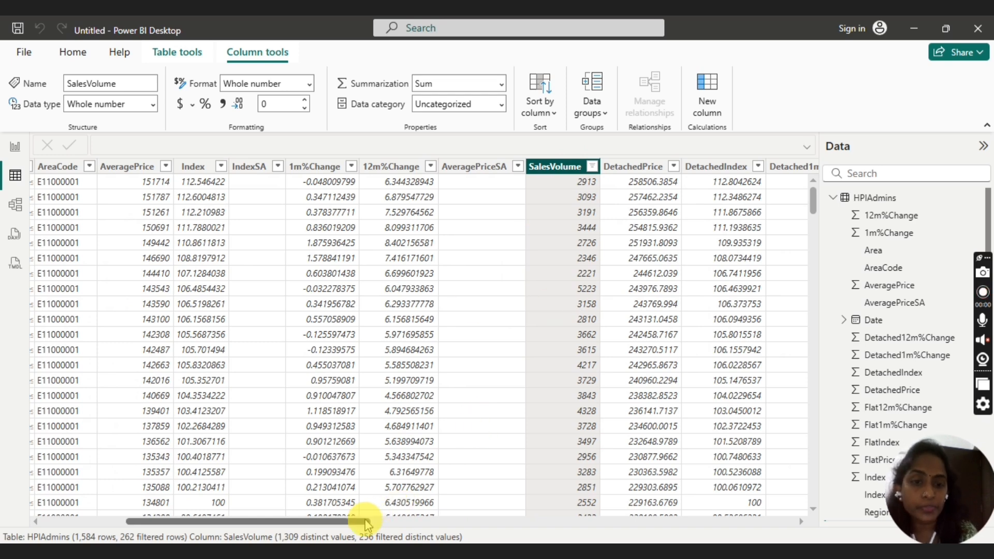
pyautogui.moveTo(357, 523); pyautogui.dragTo(253, 522)
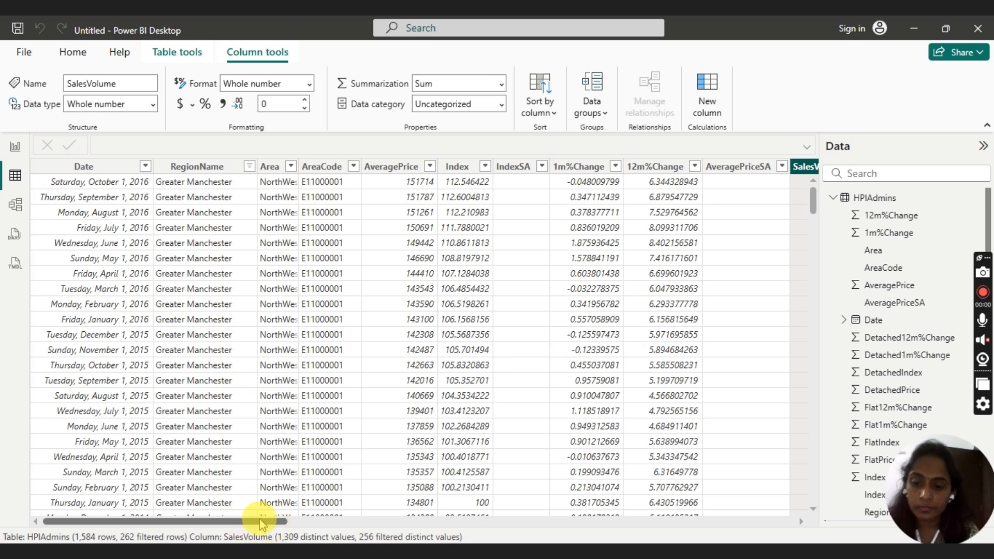
# Apply a date filter on the Date column for rows equal to January 12, 2004.
pyautogui.click(147, 168)
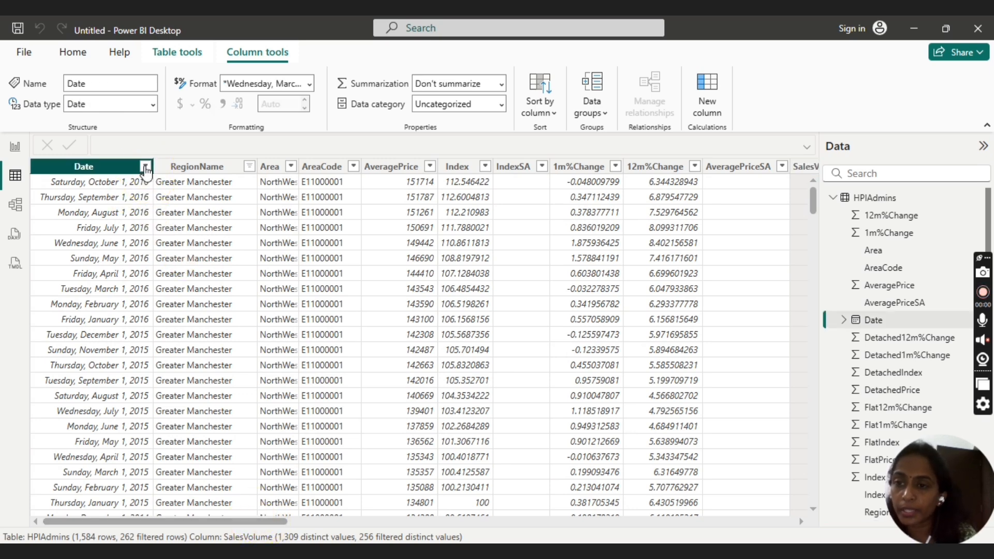
pyautogui.click(146, 166)
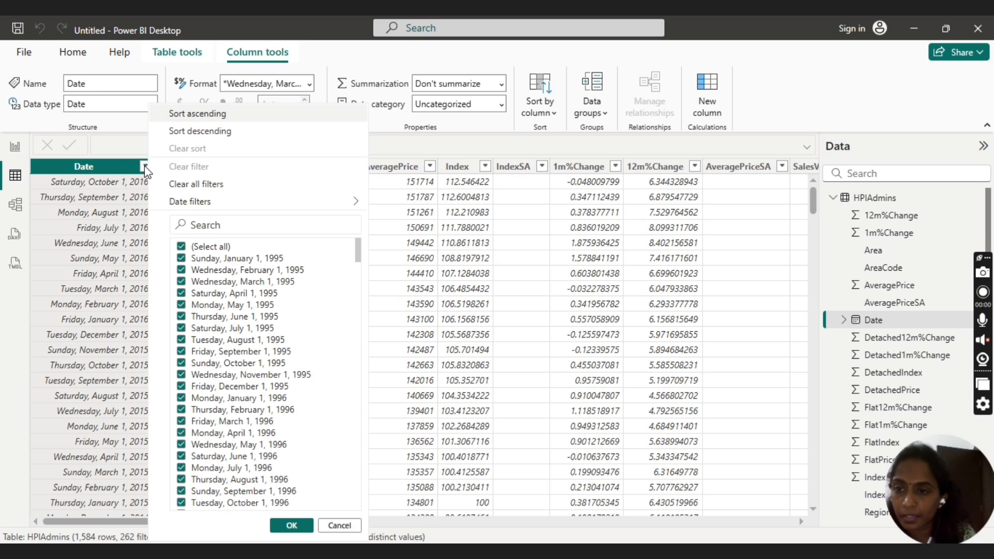
pyautogui.moveTo(355, 202)
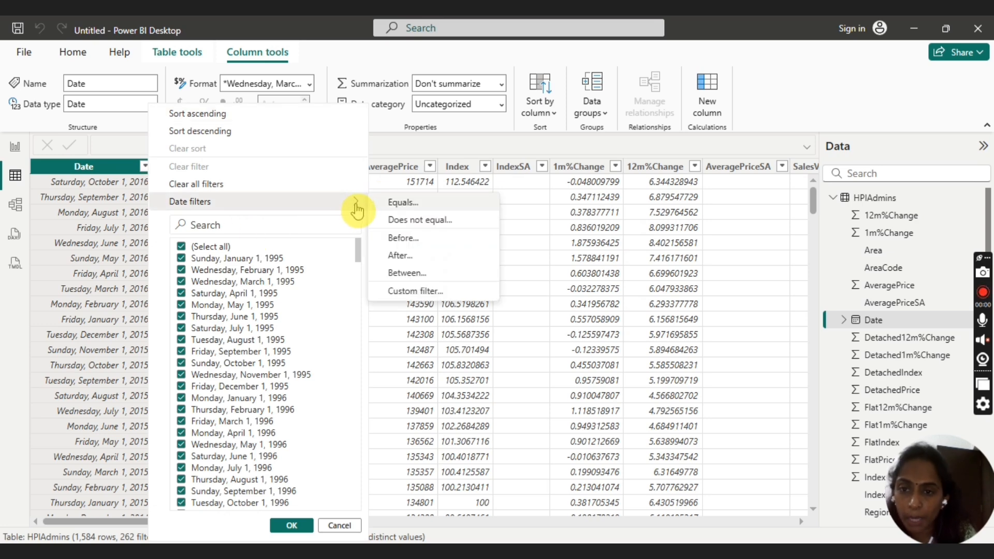
pyautogui.click(392, 207)
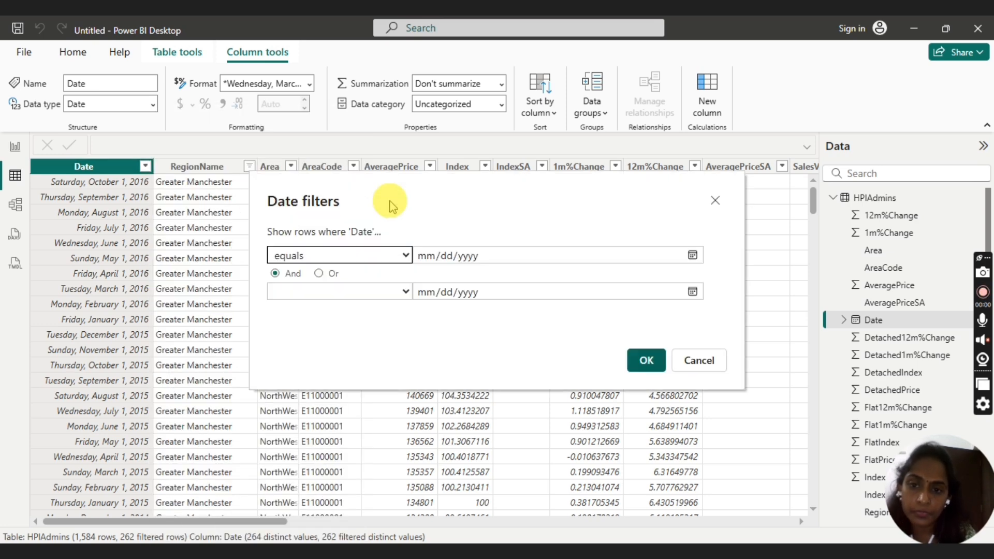
pyautogui.click(692, 255)
pyautogui.click(461, 283)
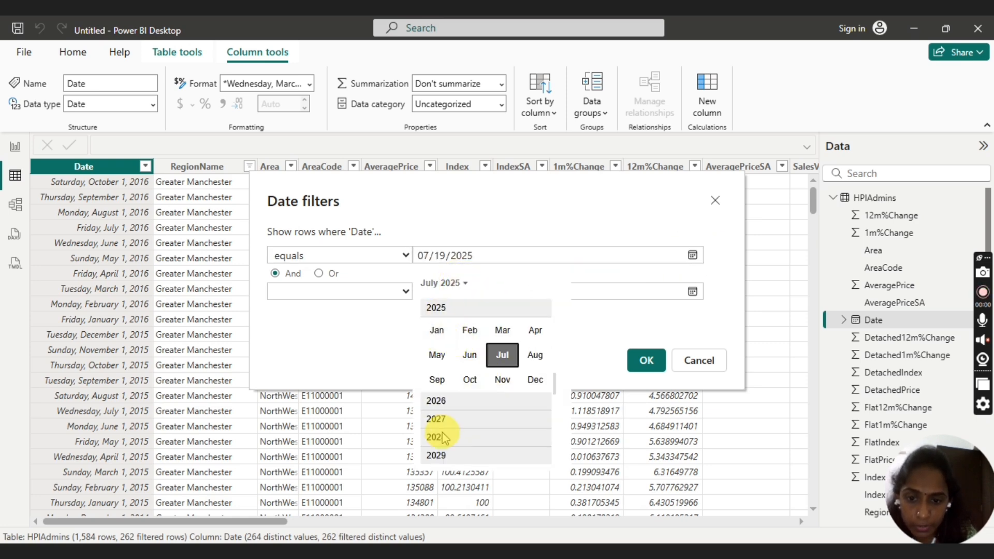
pyautogui.scroll(5, 555, 362)
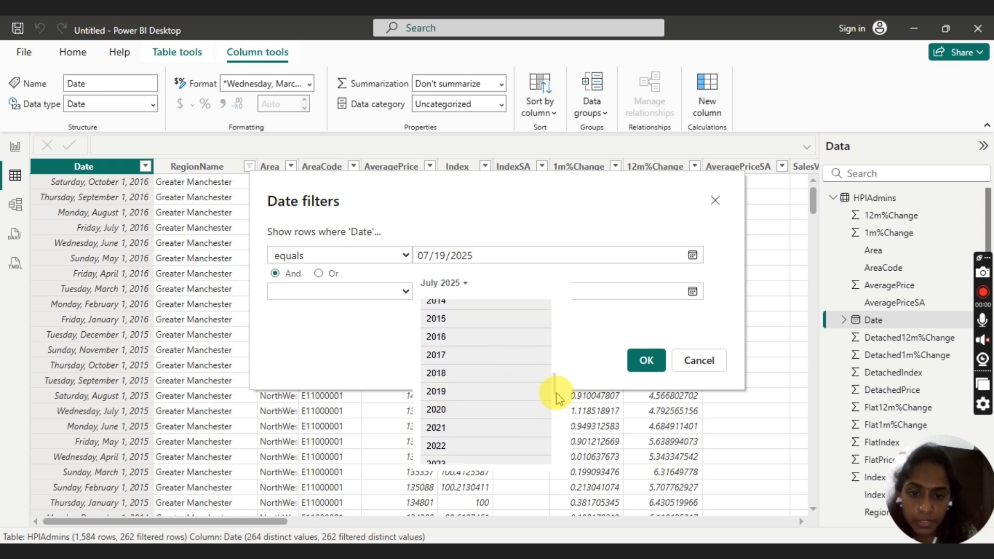
pyautogui.moveTo(555, 388); pyautogui.dragTo(556, 363)
pyautogui.scroll(4, 554, 352)
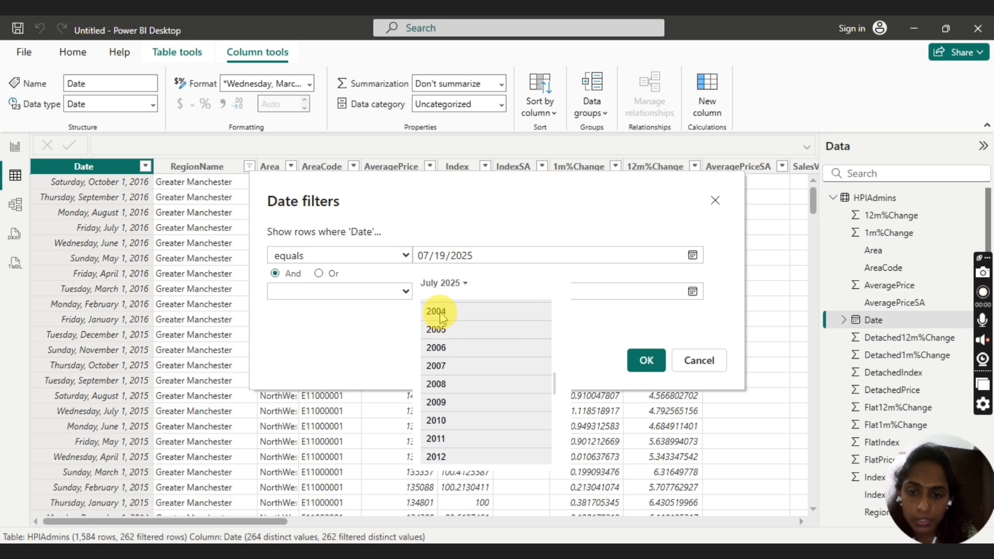
pyautogui.click(439, 311)
pyautogui.click(438, 333)
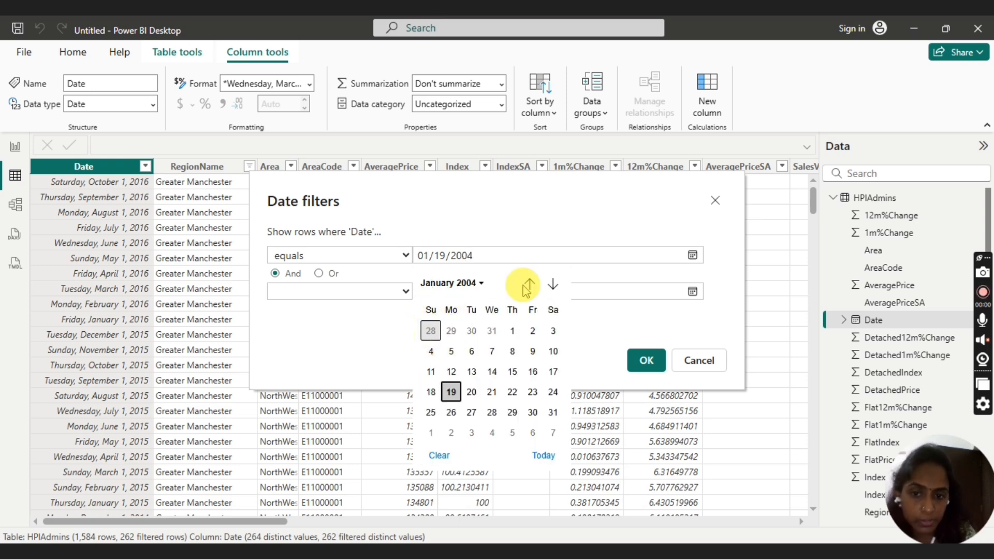
pyautogui.click(451, 369)
pyautogui.click(660, 364)
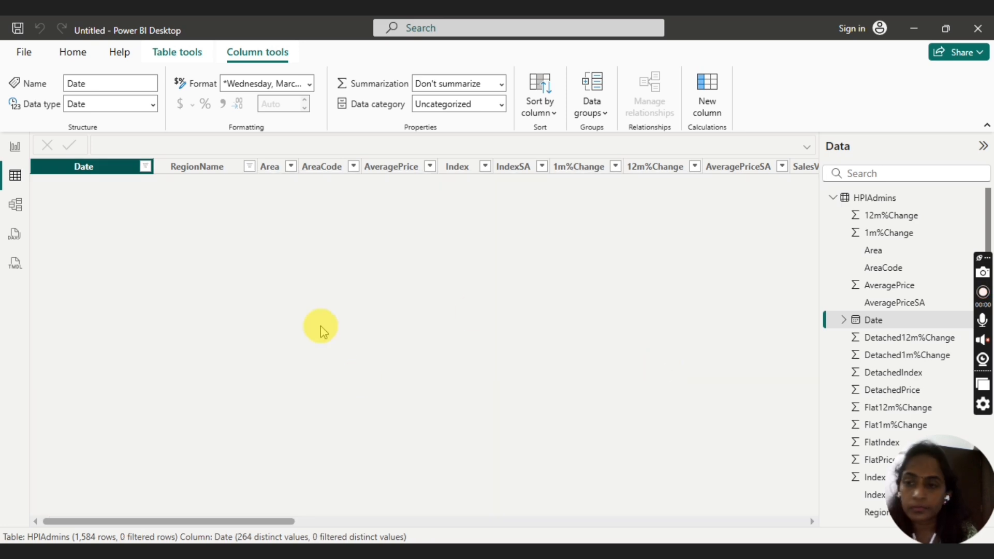
# Filter the Date column to only Sunday, January 1, 1995, and look at the filtered row.
pyautogui.click(146, 168)
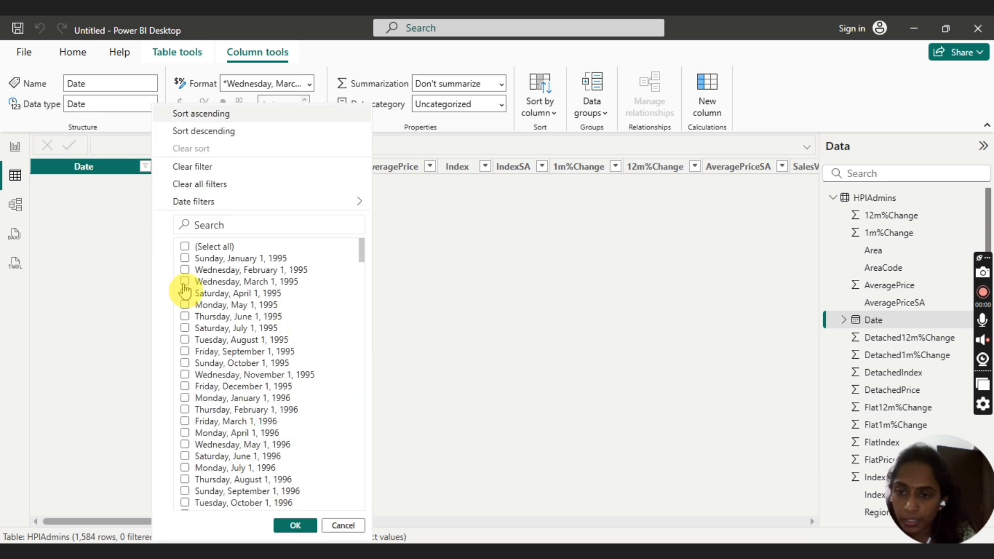
pyautogui.click(185, 257)
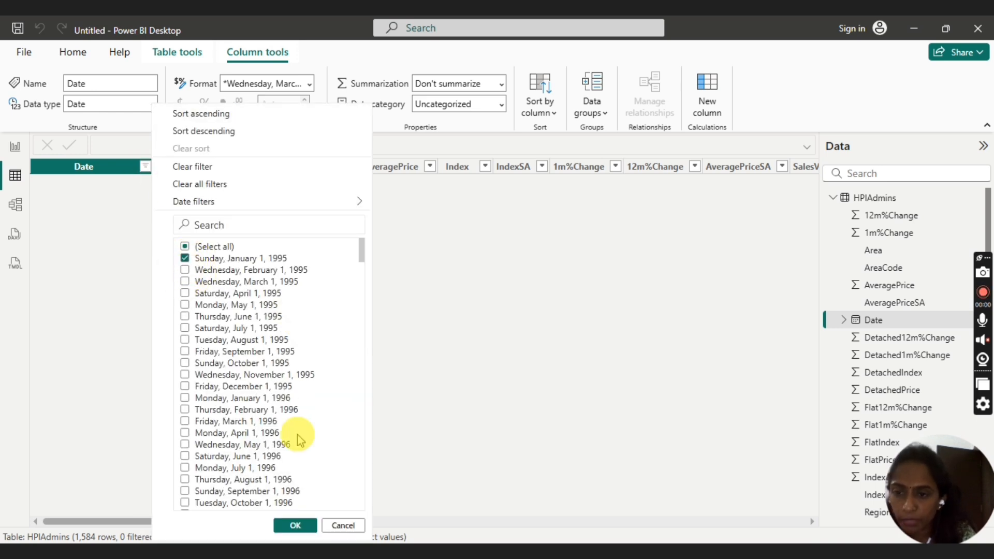
pyautogui.click(298, 524)
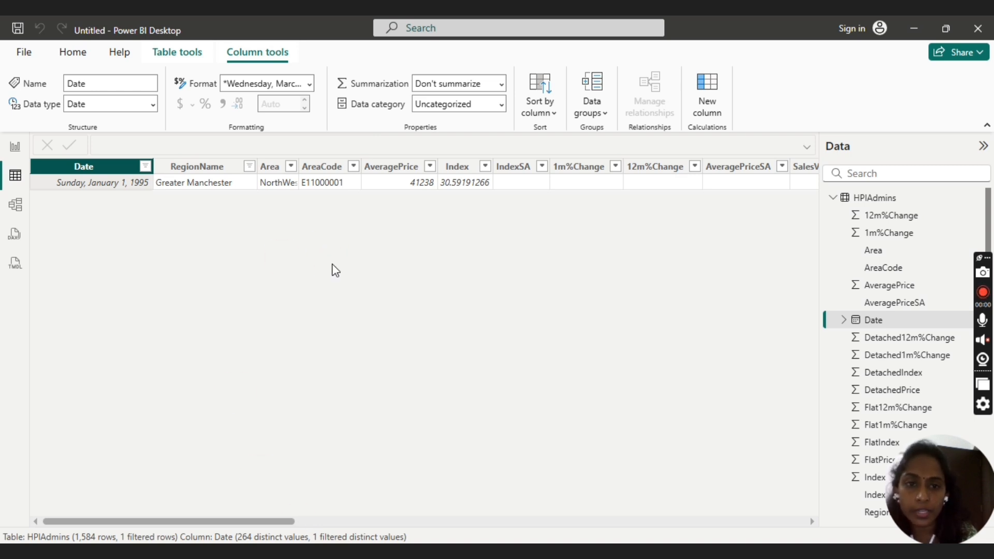
pyautogui.moveTo(272, 523); pyautogui.dragTo(238, 521)
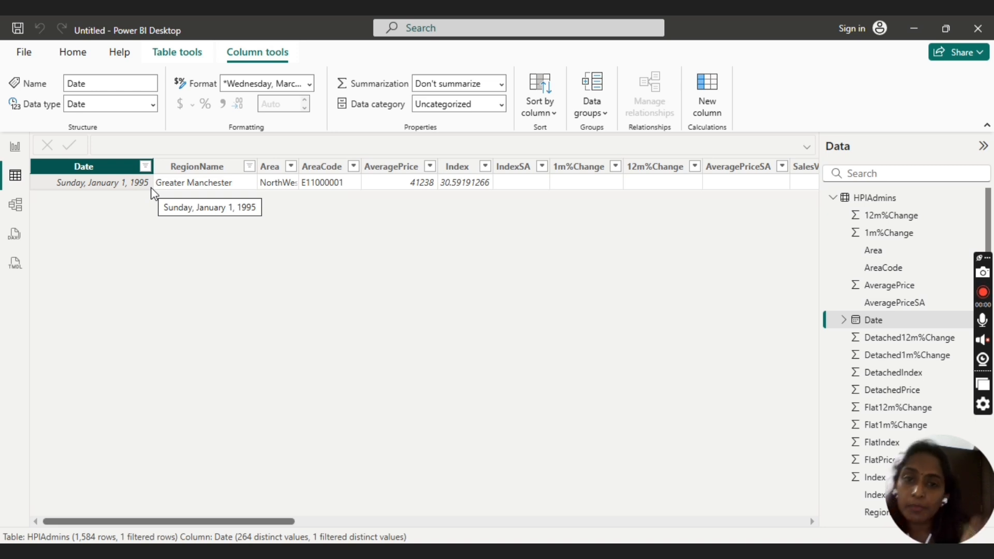
# Clear all filters from the HPIAdmins table and look across its columns.
pyautogui.click(144, 166)
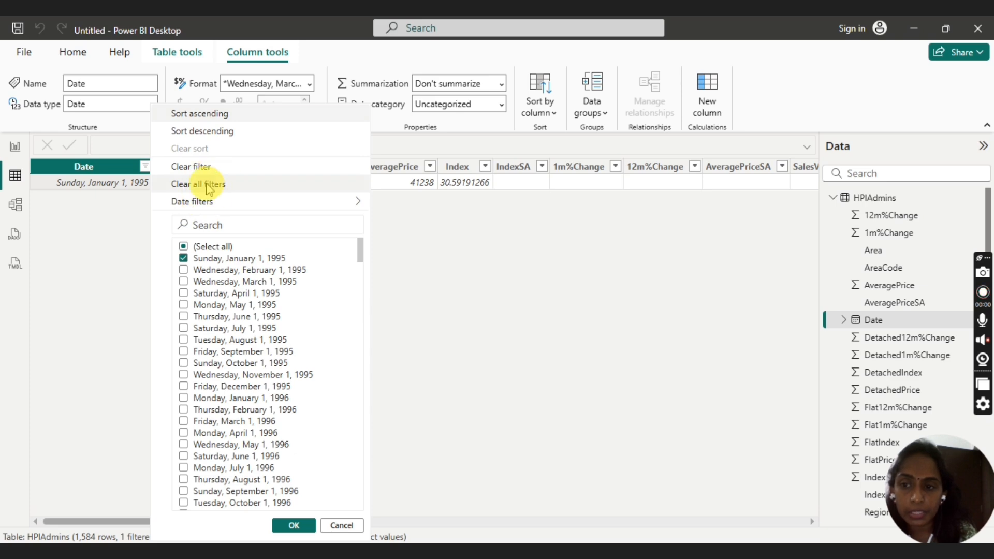
pyautogui.click(208, 184)
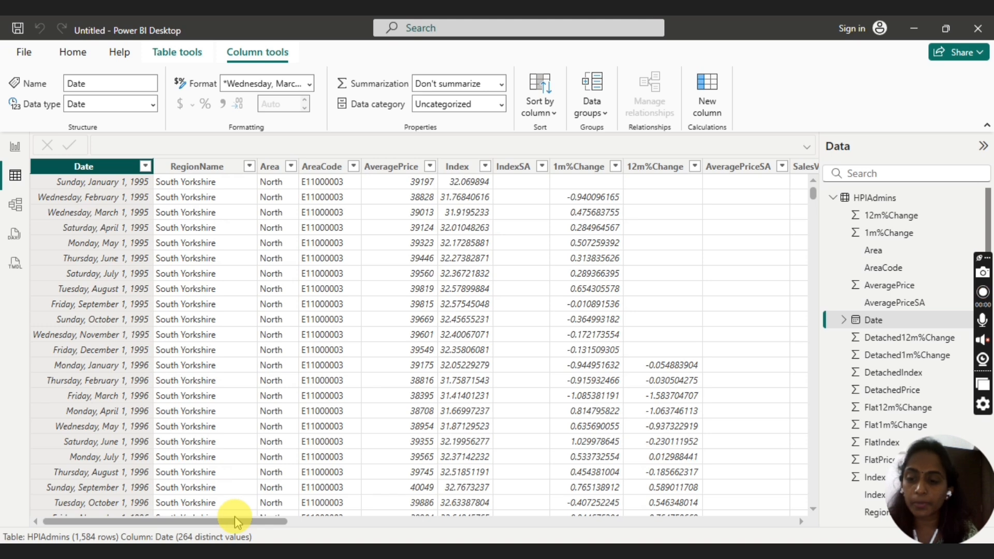
pyautogui.moveTo(234, 525); pyautogui.dragTo(250, 507)
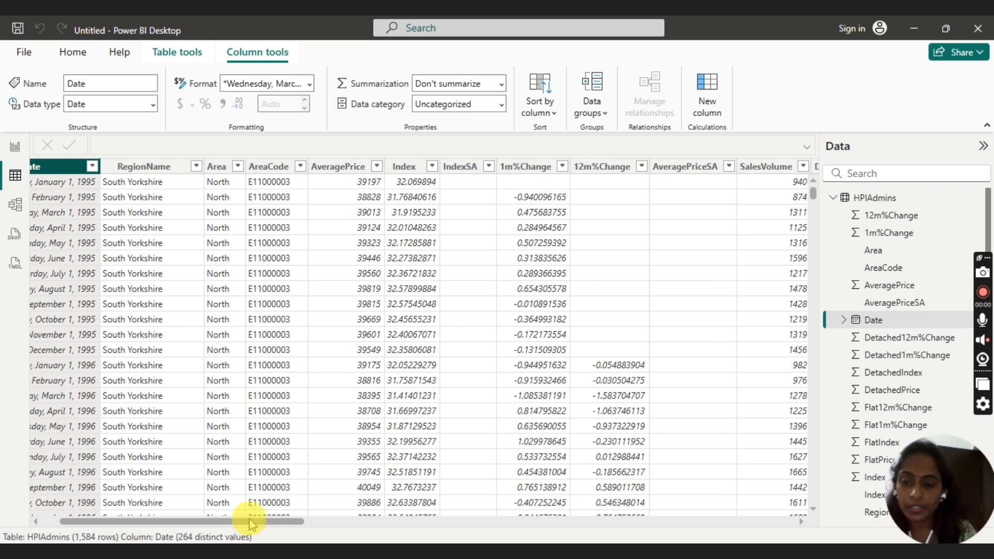
pyautogui.moveTo(252, 523); pyautogui.dragTo(235, 527)
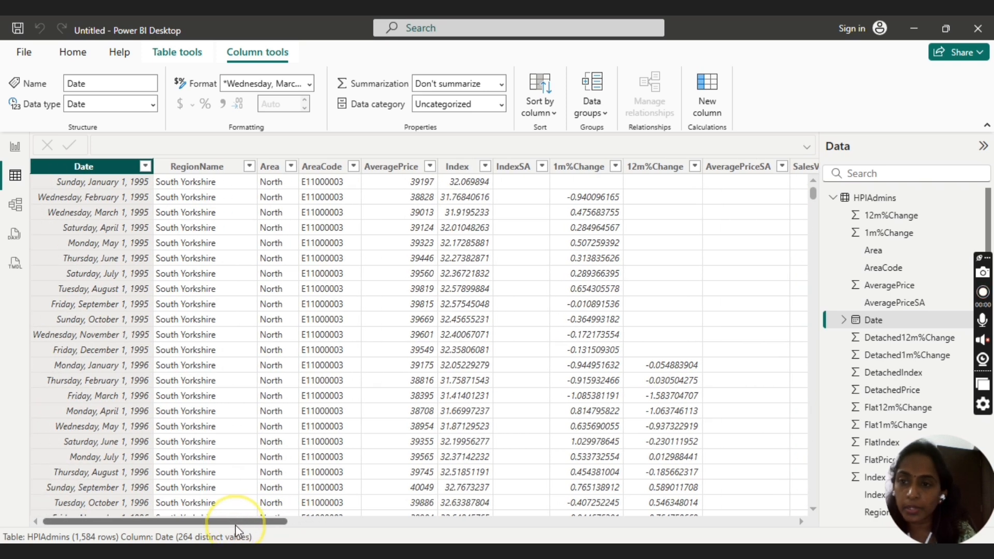
# Sort the HPIAdmins table by RegionName in ascending order and look through the sorted rows.
pyautogui.click(249, 166)
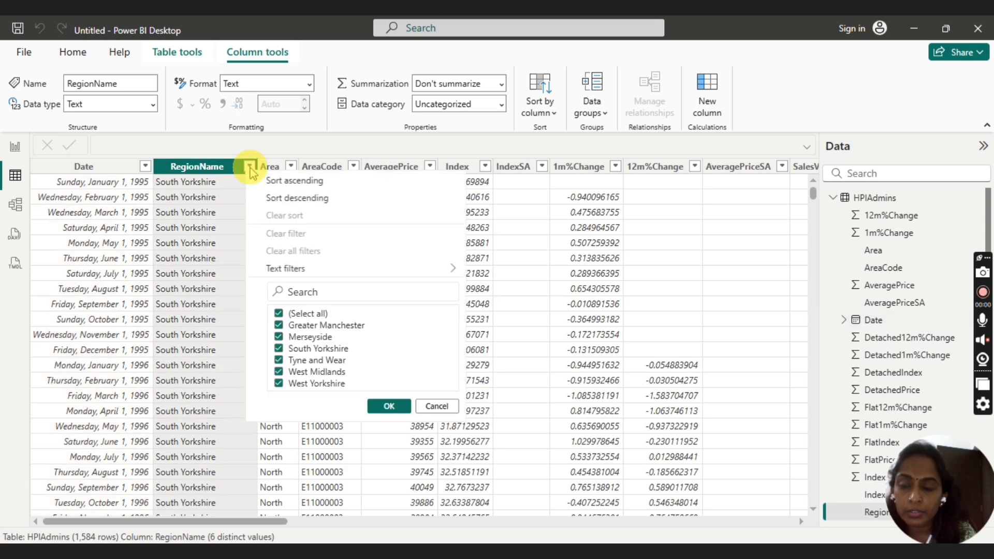
pyautogui.click(297, 202)
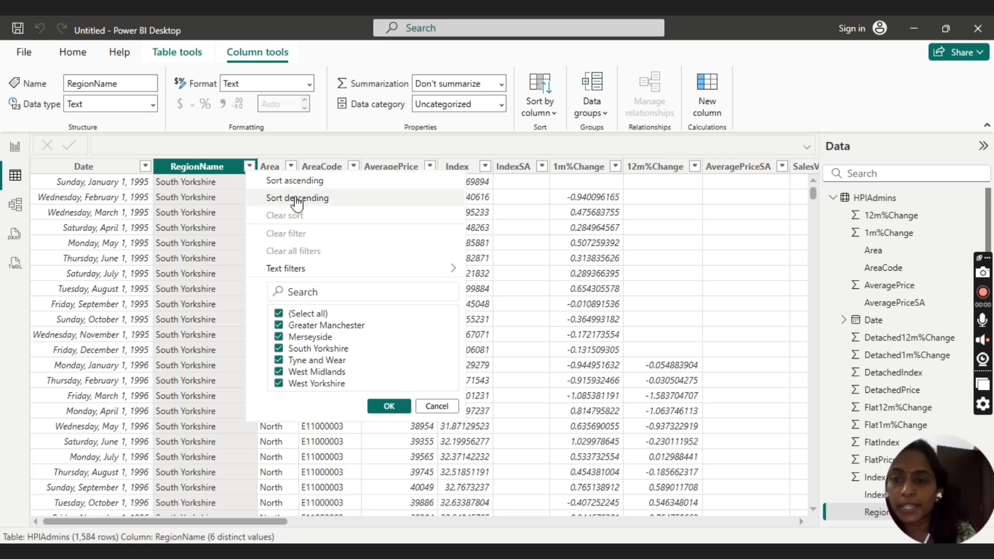
pyautogui.click(208, 187)
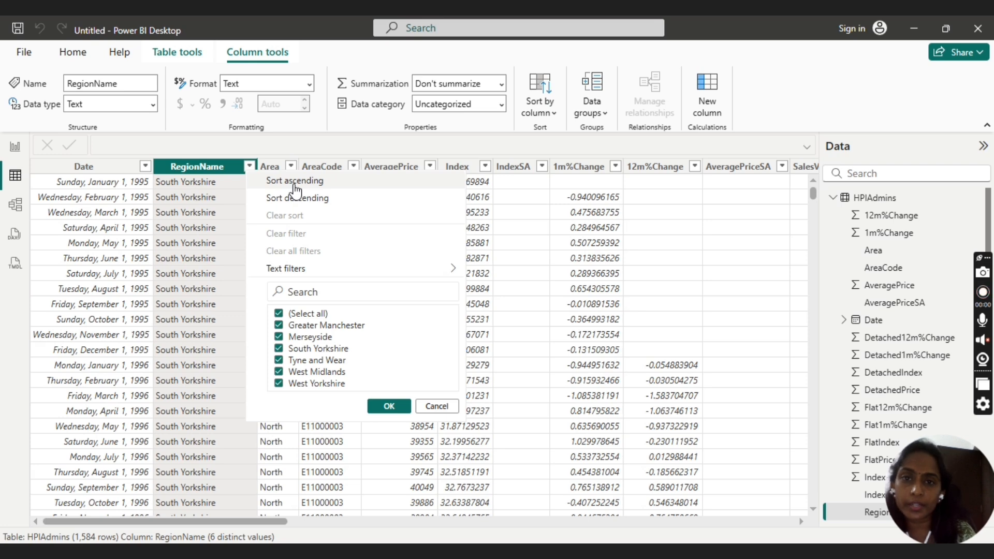
pyautogui.click(301, 203)
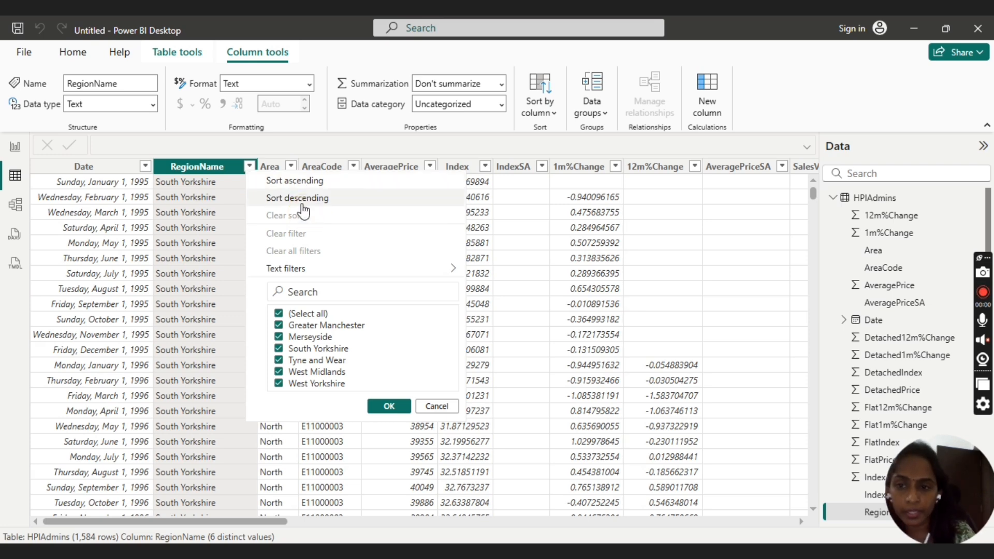
pyautogui.click(309, 184)
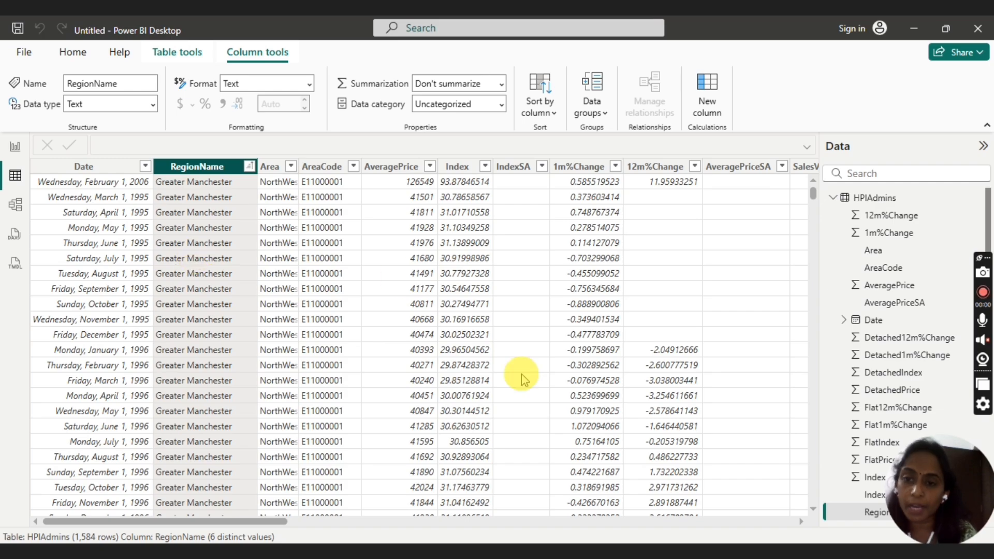
pyautogui.moveTo(812, 193); pyautogui.dragTo(821, 272)
pyautogui.moveTo(825, 288); pyautogui.dragTo(819, 181)
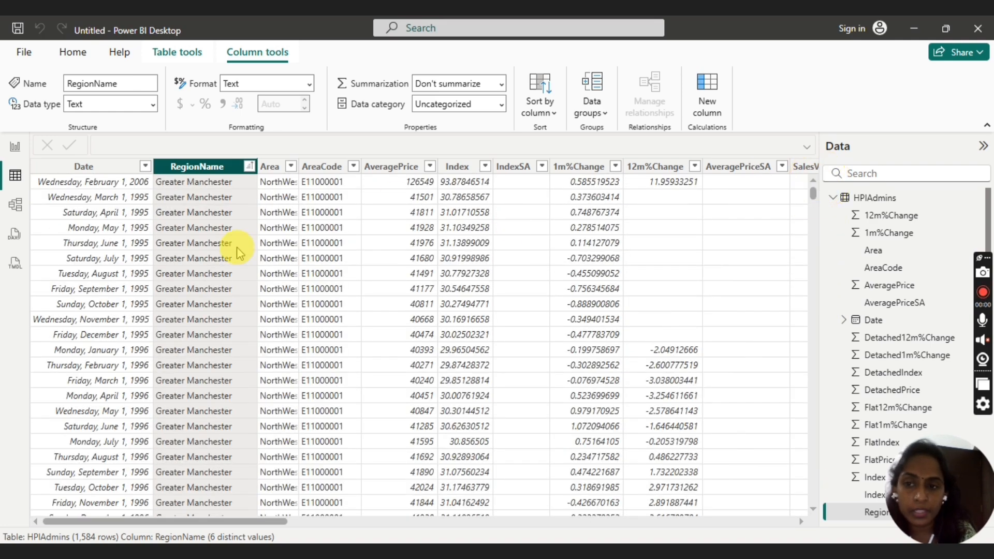
# Clear the sort on the RegionName column.
pyautogui.click(248, 166)
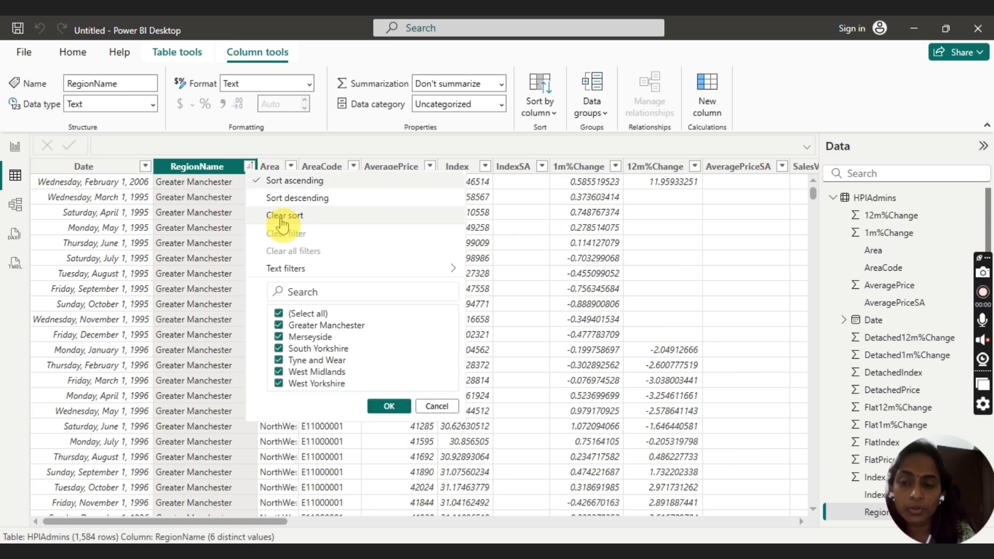
pyautogui.click(282, 216)
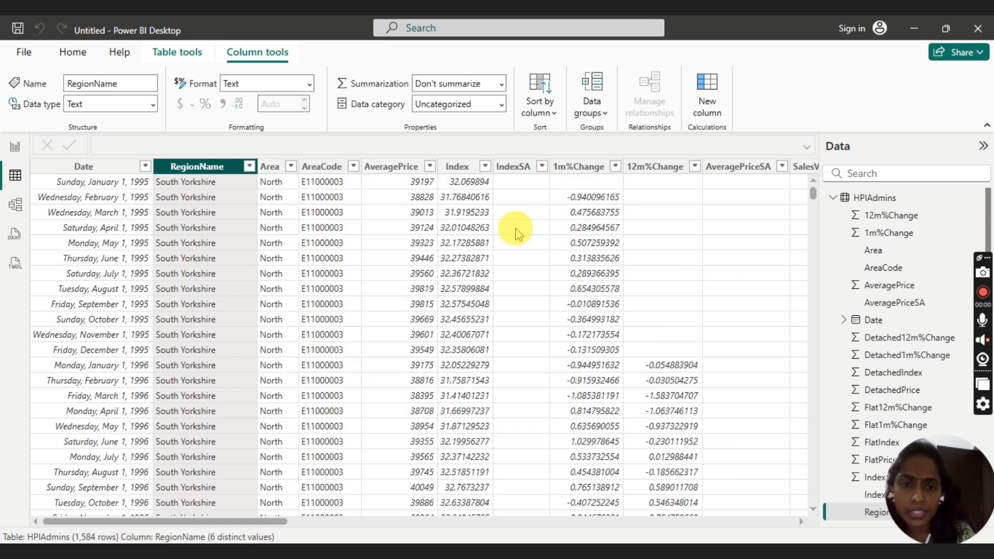
# Examine the sort options available for the AveragePrice and Date columns without applying any.
pyautogui.click(420, 167)
pyautogui.click(430, 166)
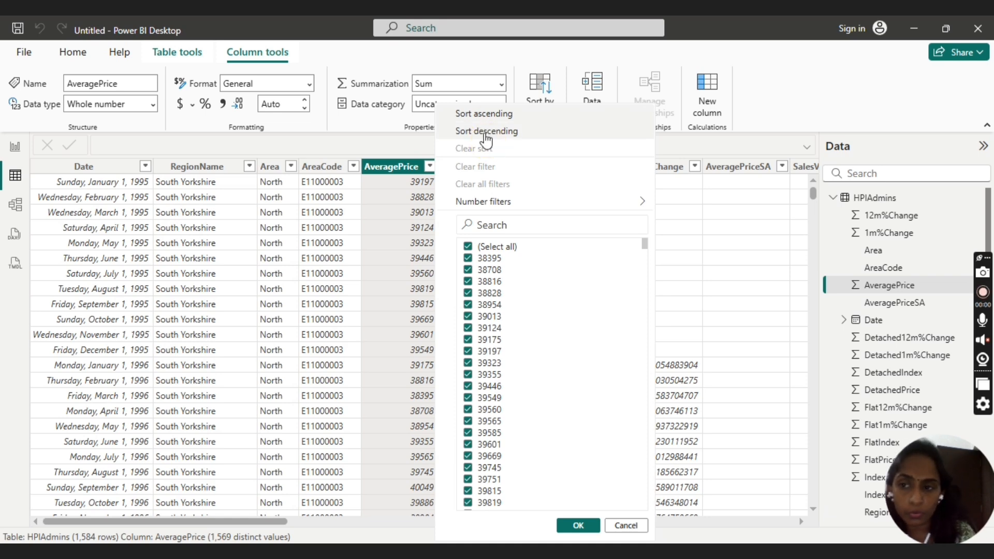
pyautogui.click(126, 170)
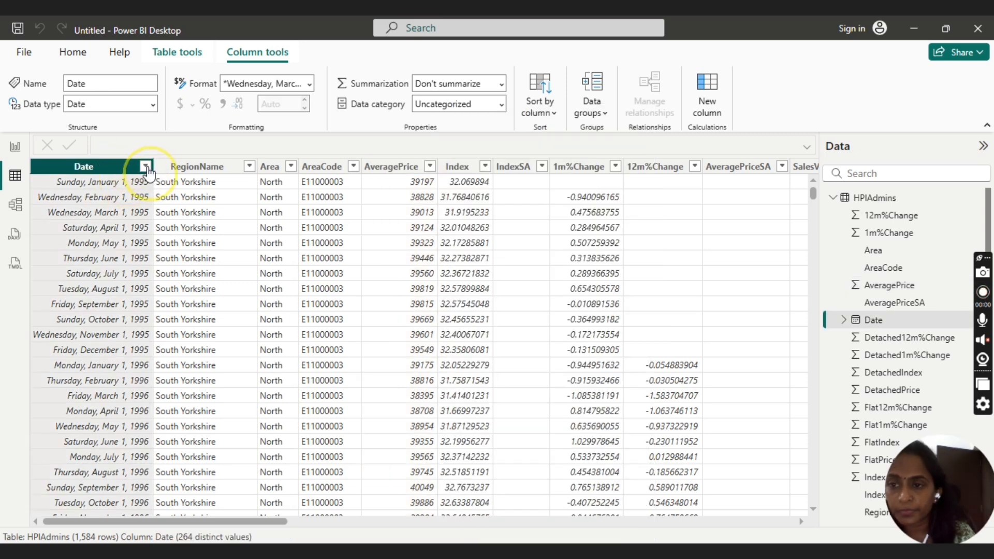
pyautogui.click(146, 167)
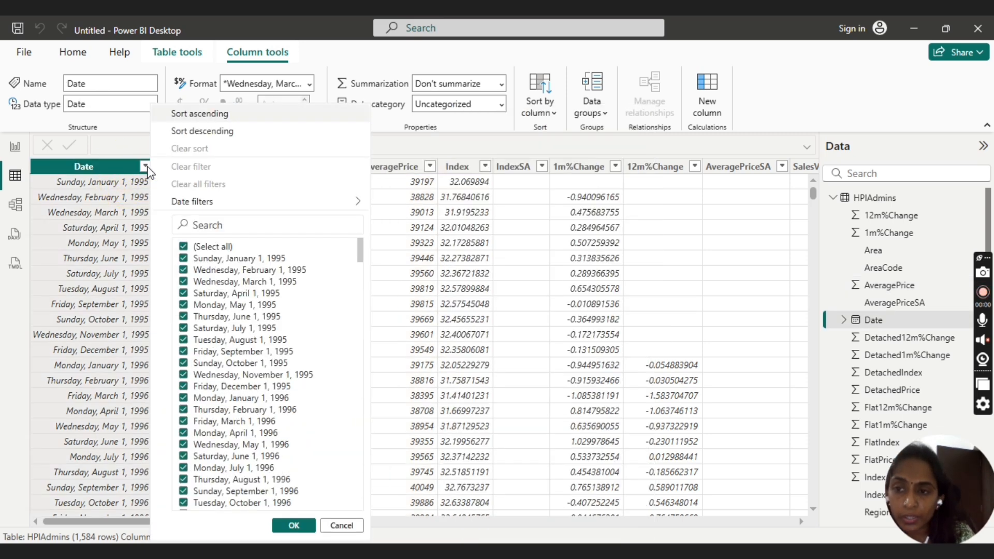
pyautogui.click(202, 120)
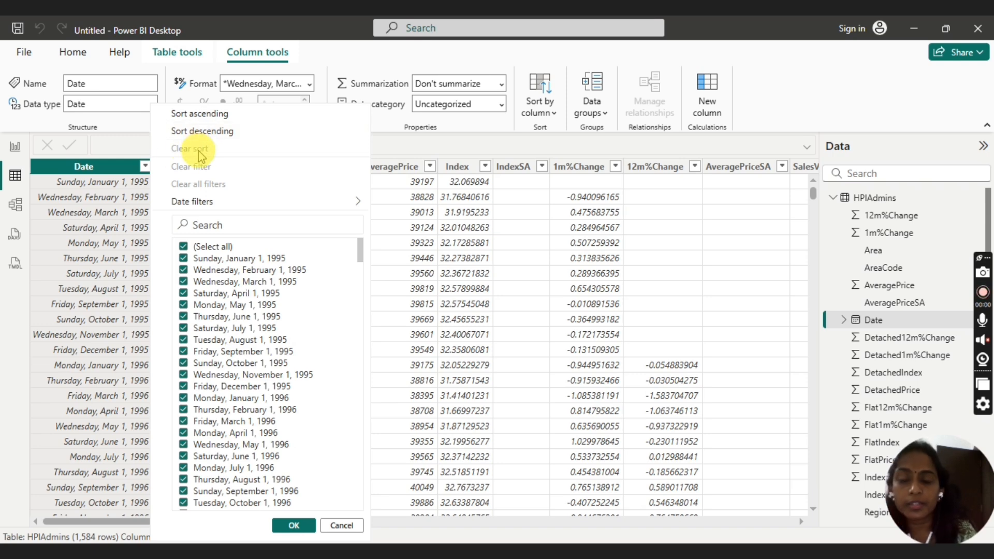
pyautogui.click(772, 125)
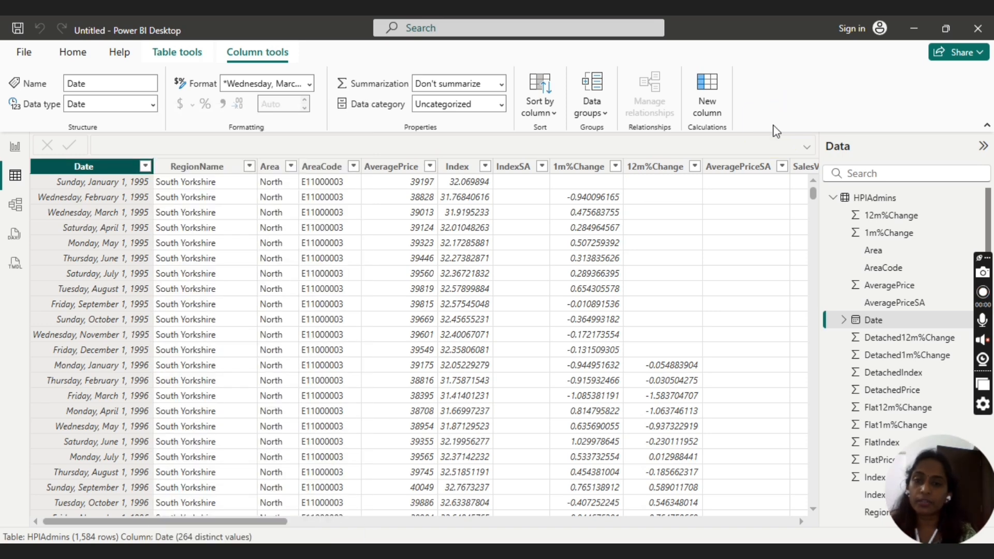